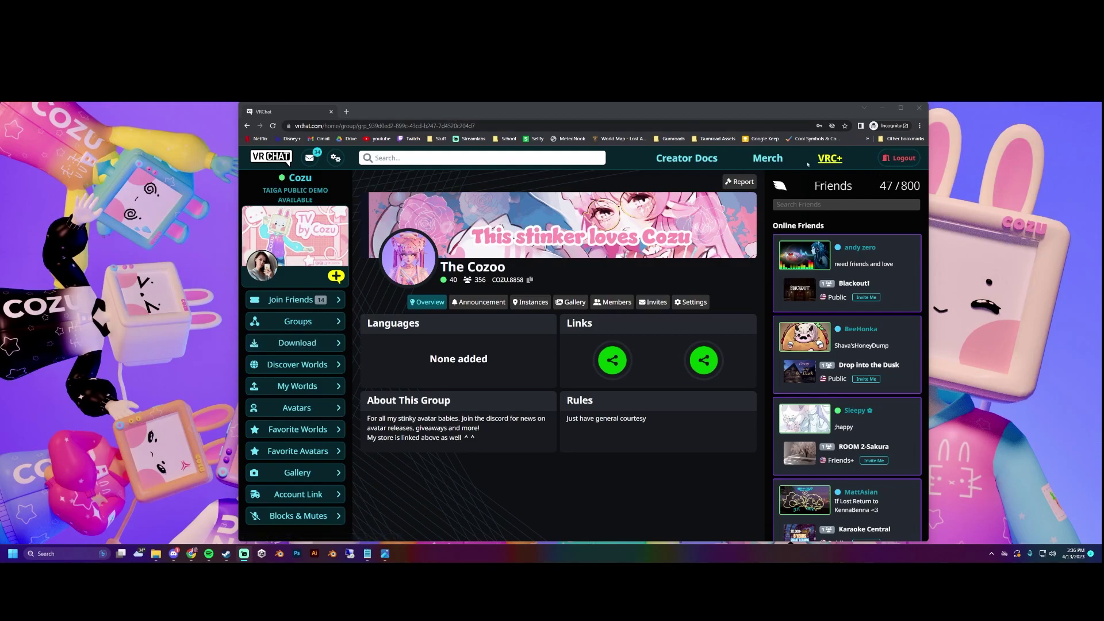
# Download the Creator Companion from the VRChat download page and launch its installer.
pyautogui.click(296, 343)
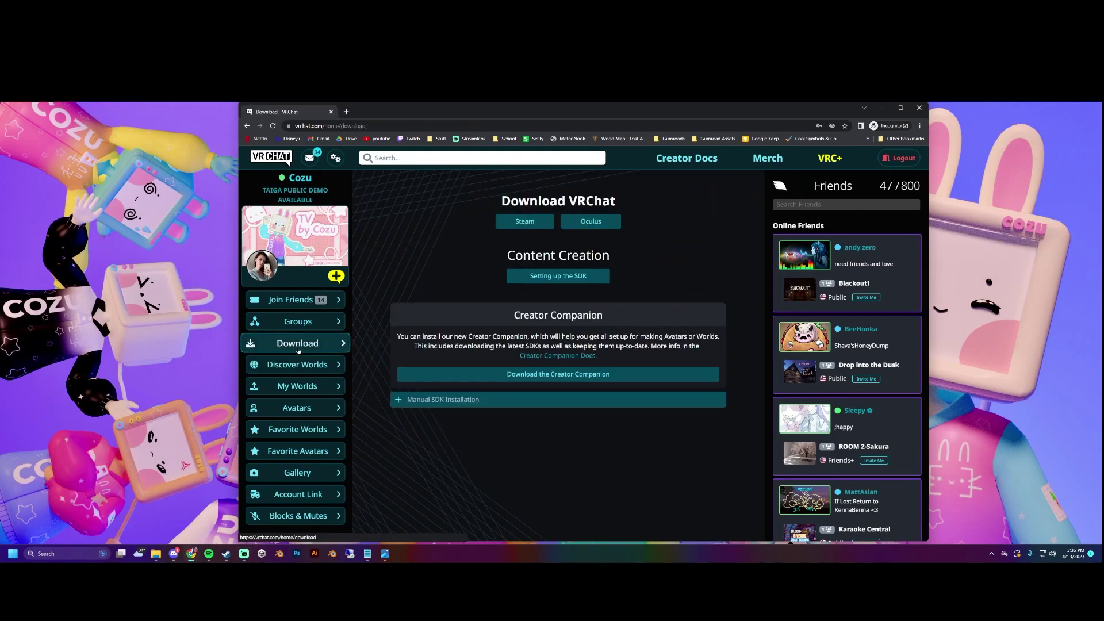
pyautogui.click(500, 374)
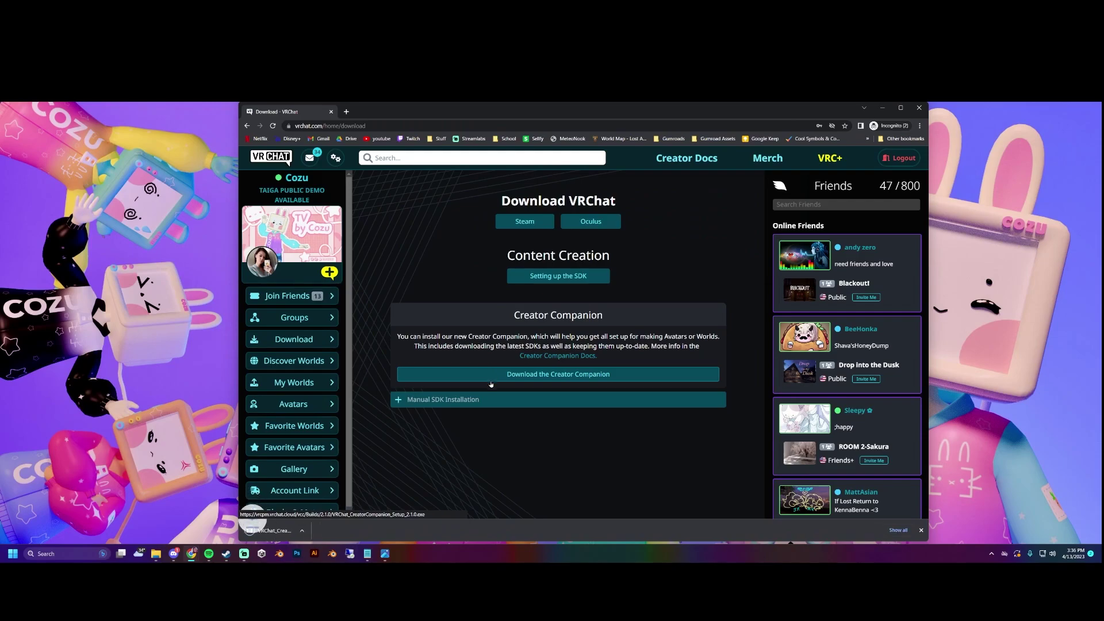
pyautogui.click(285, 531)
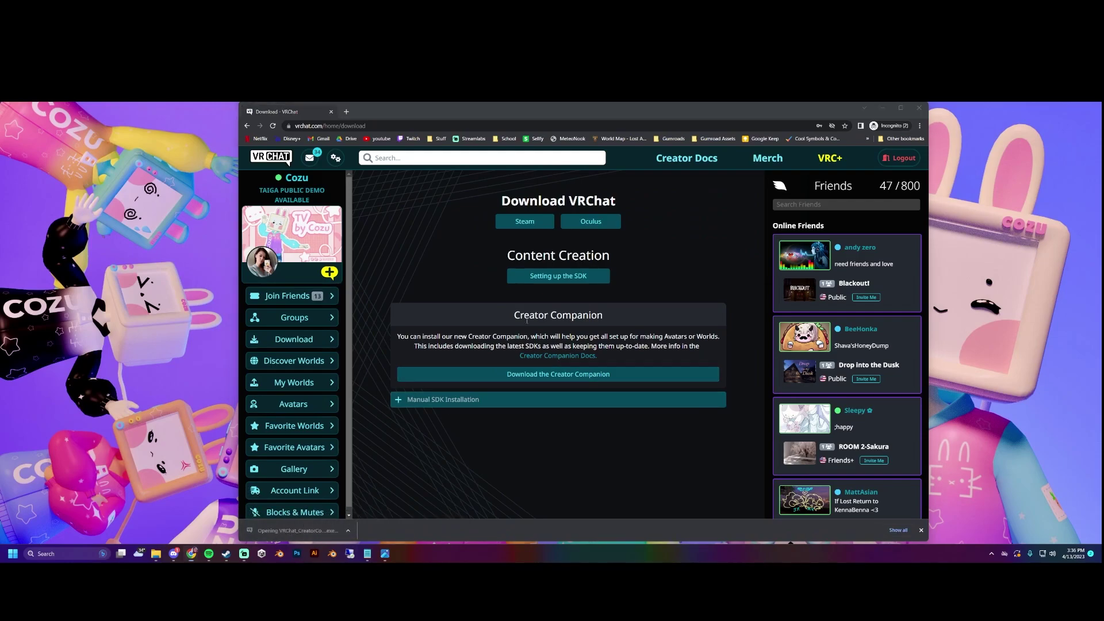
# Accept the license agreement, complete the Creator Companion setup and continue past its welcome screen to the project list.
pyautogui.click(483, 380)
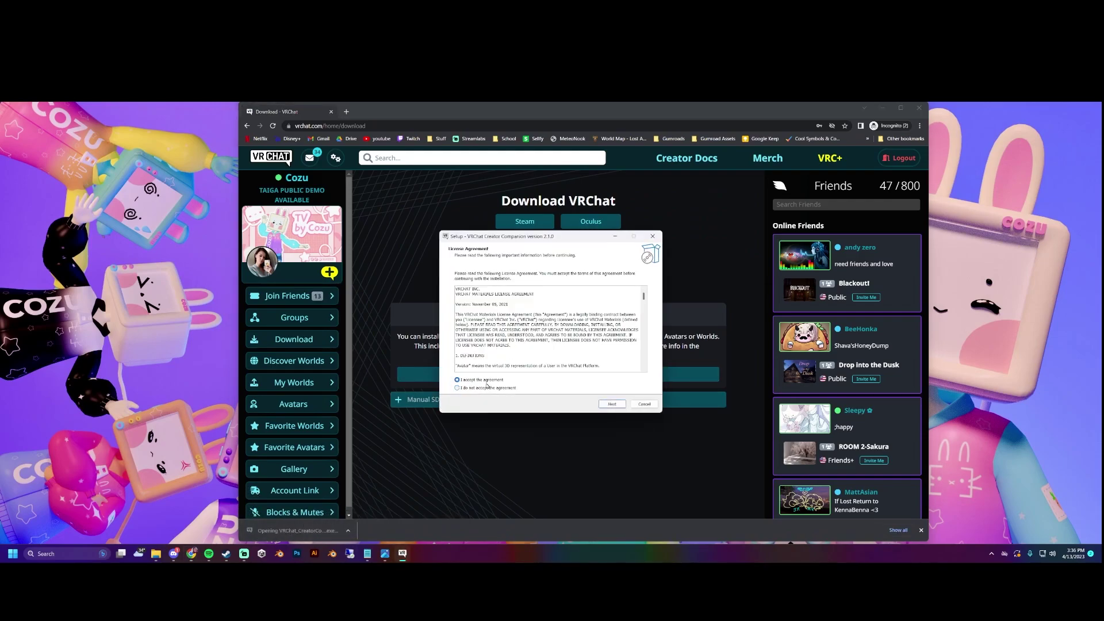
pyautogui.click(611, 404)
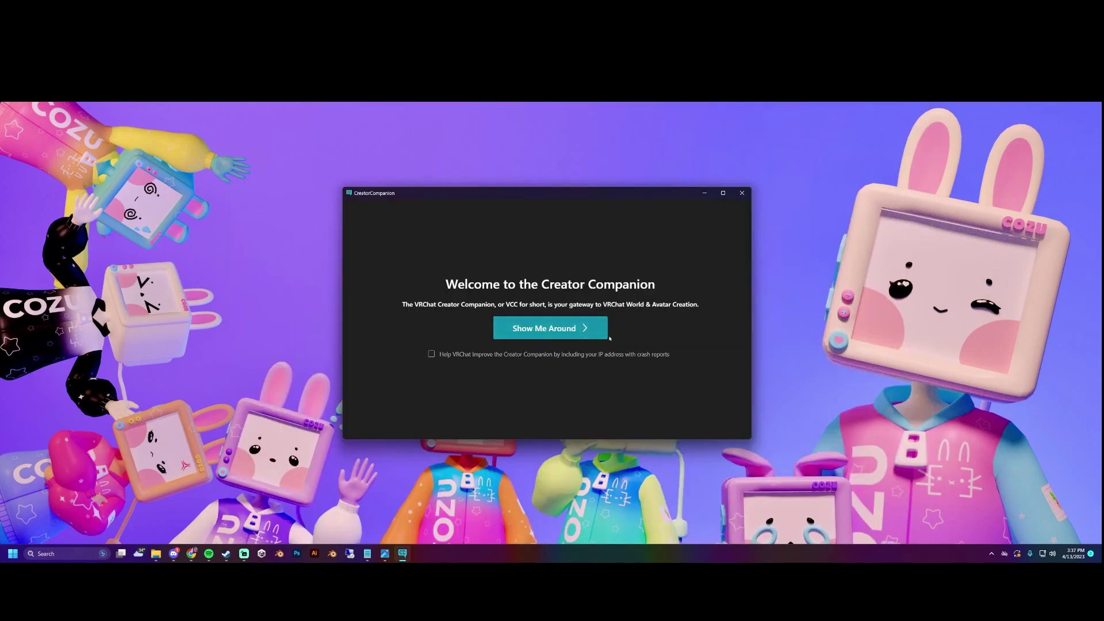
pyautogui.click(570, 328)
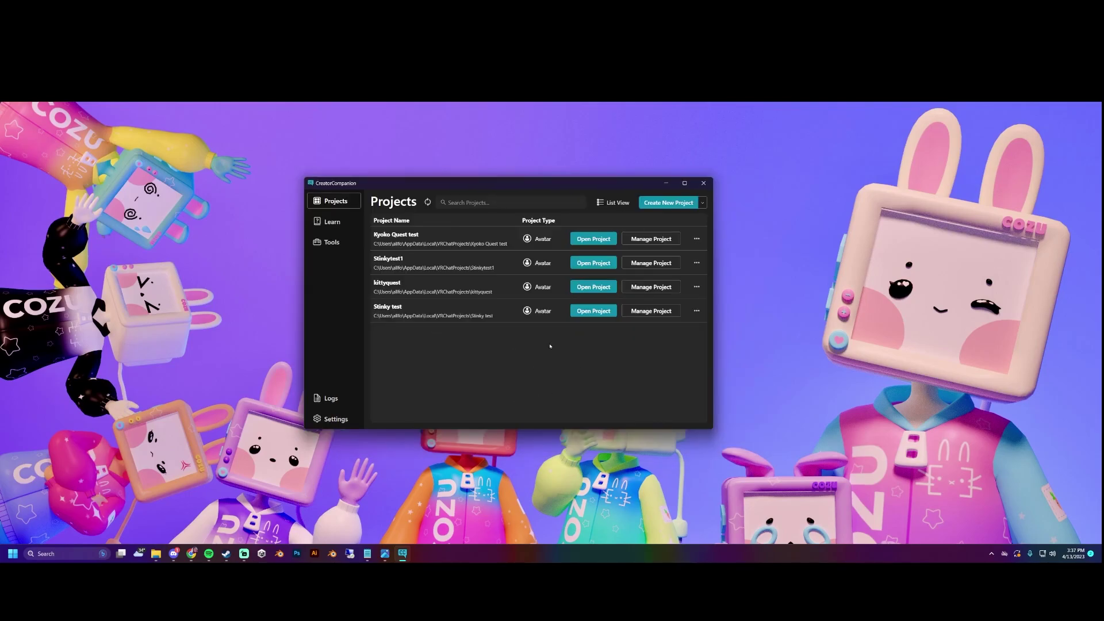
# Create a new project named TV CC from the Avatars template and open it in Unity.
pyautogui.moveTo(540, 190); pyautogui.dragTo(546, 184)
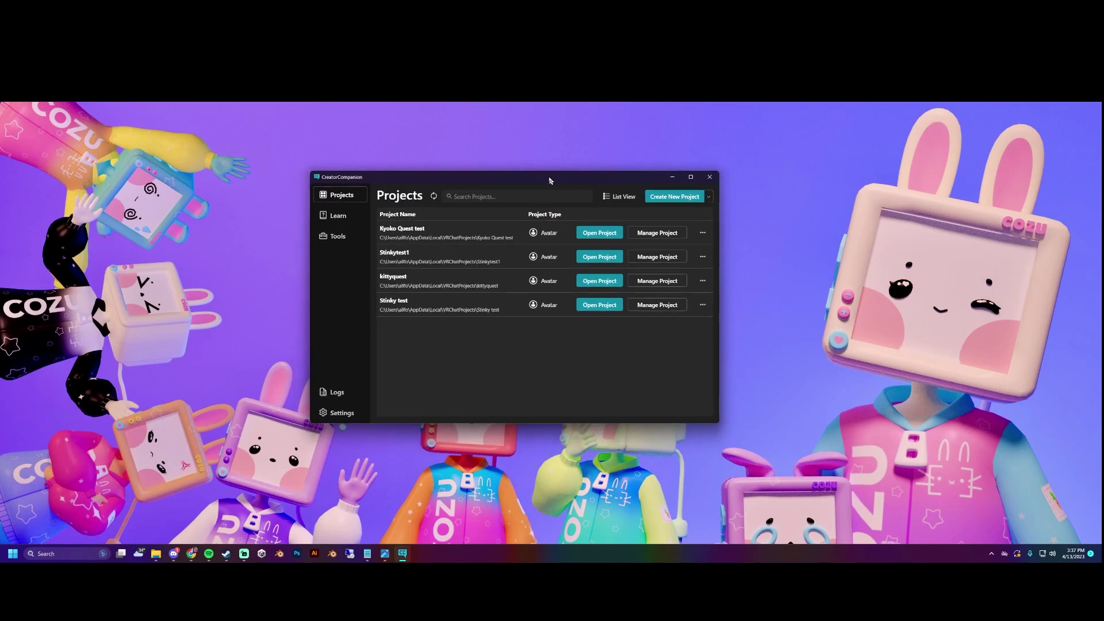
pyautogui.click(673, 199)
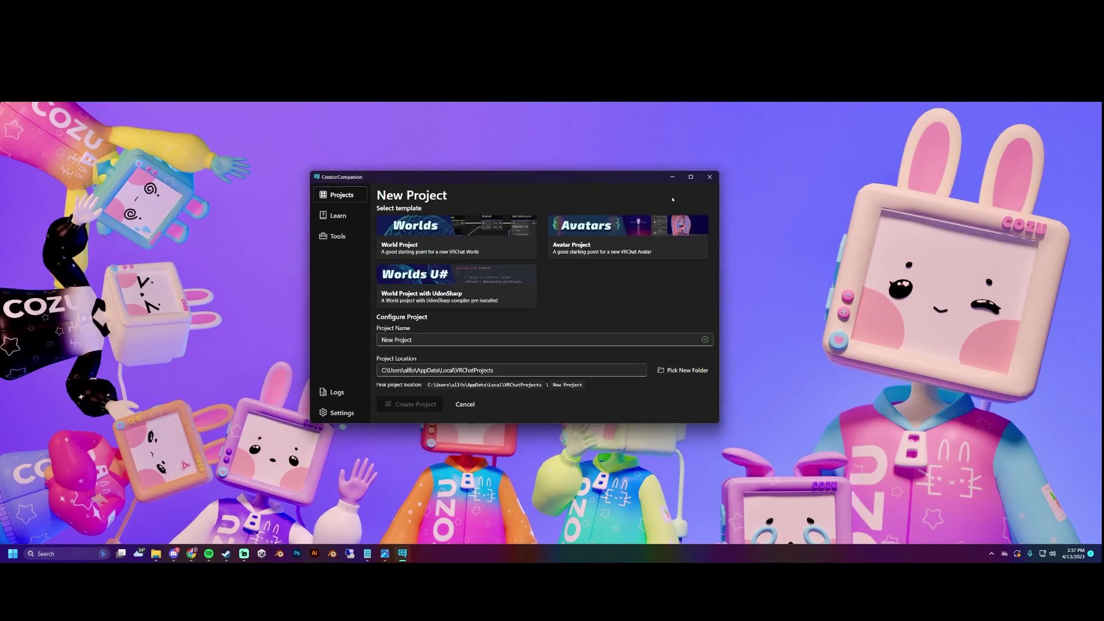
pyautogui.click(619, 230)
pyautogui.moveTo(413, 340); pyautogui.dragTo(362, 340)
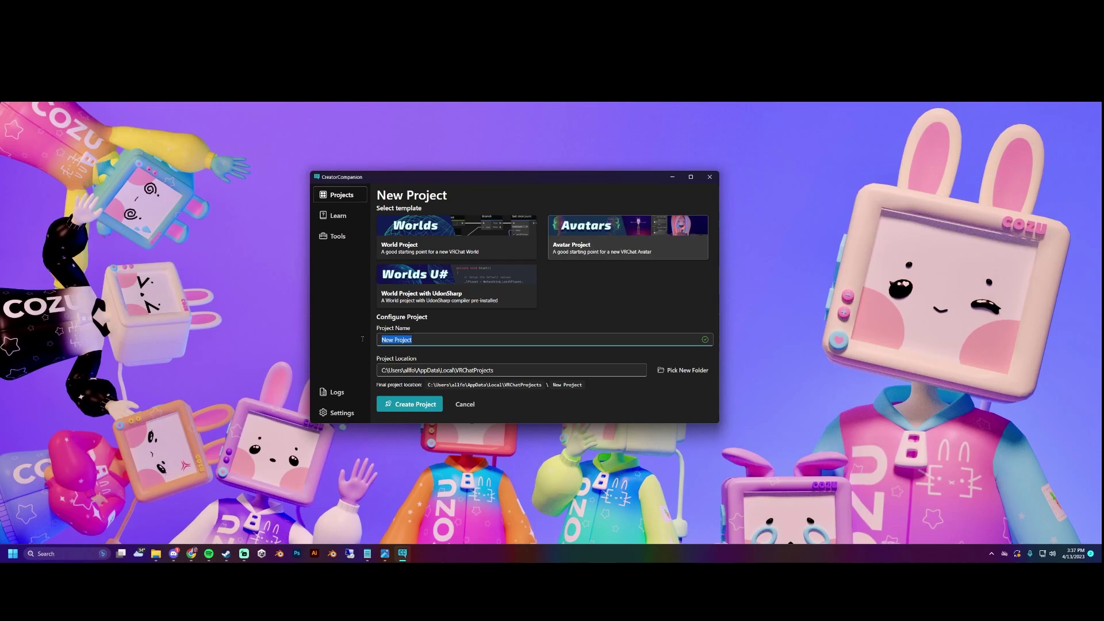
pyautogui.write('TV CC')
pyautogui.click(424, 403)
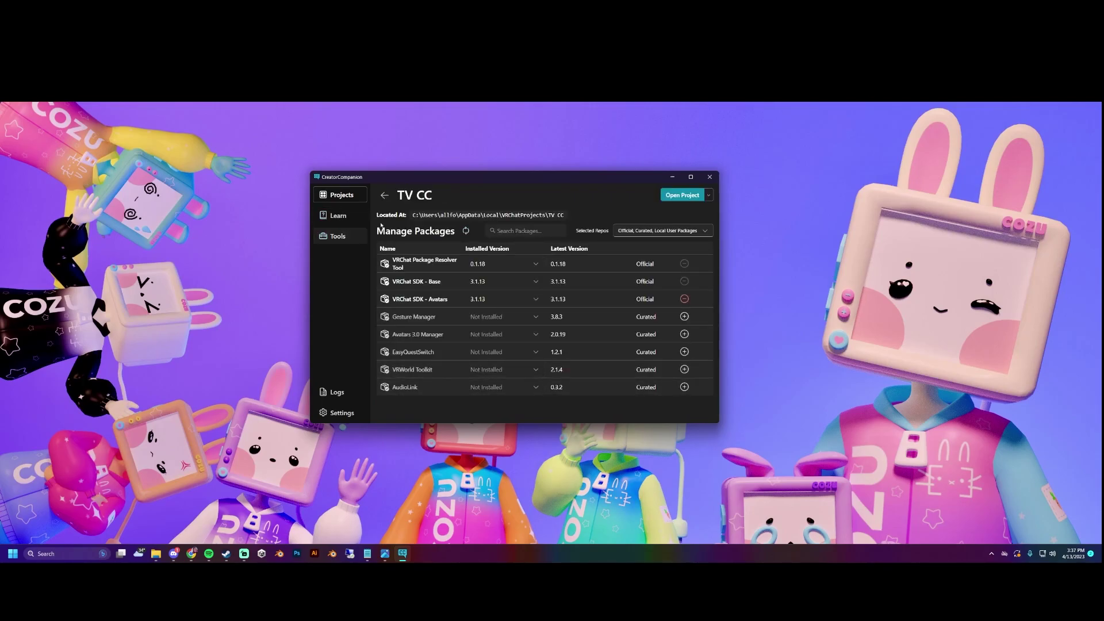
pyautogui.click(682, 195)
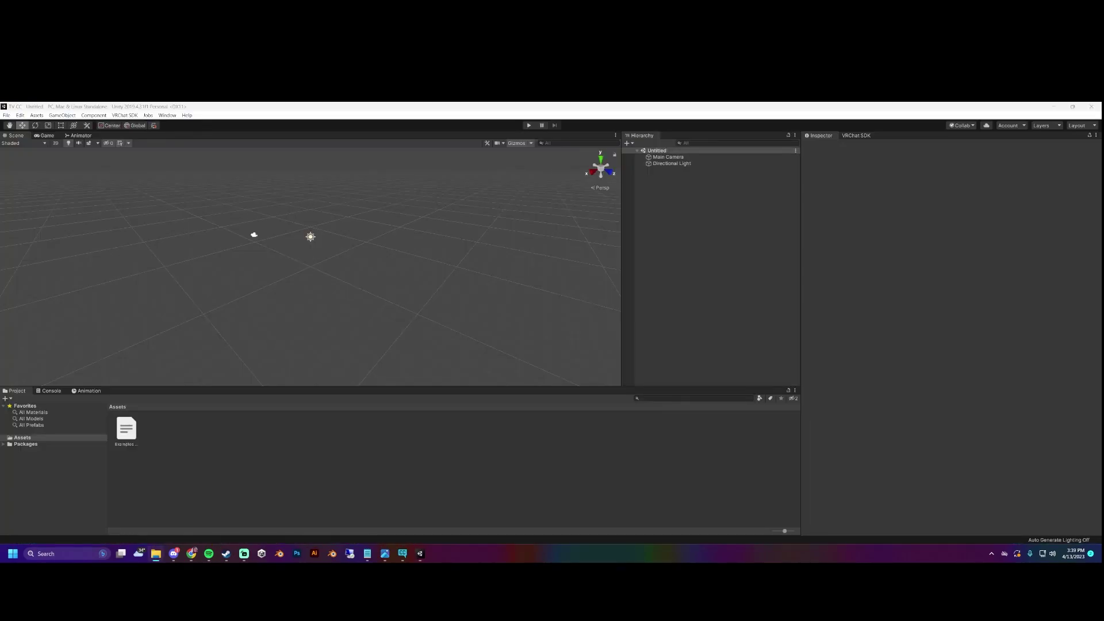
# Import the complete "2. PoiyomiToon7.3.050" package from the TV folder into the Unity project's assets.
pyautogui.moveTo(0, 134); pyautogui.dragTo(86, 140)
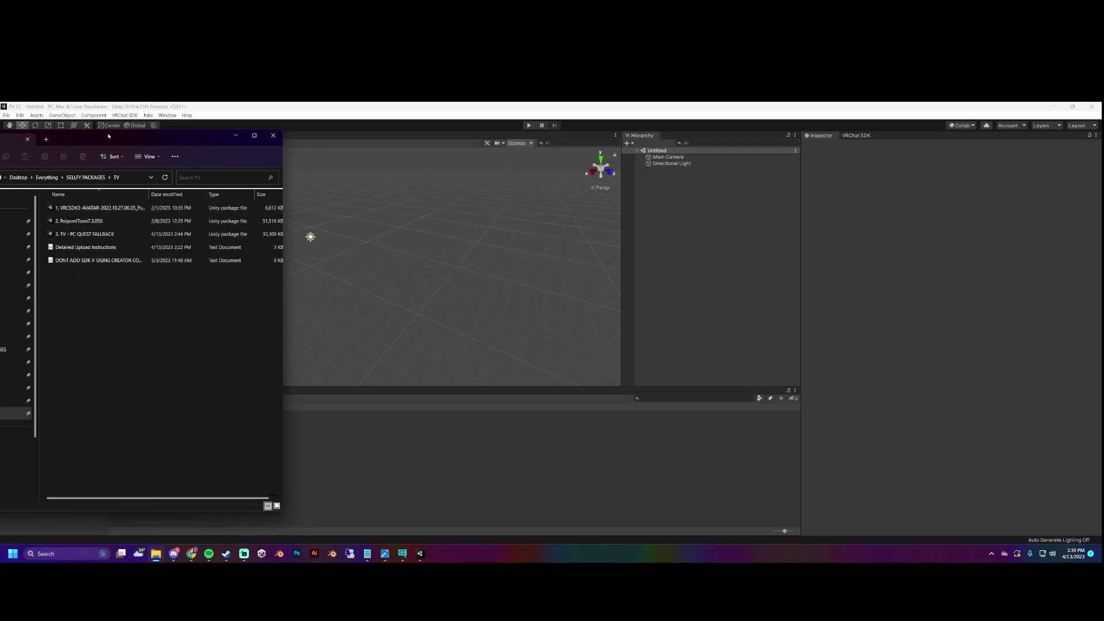
pyautogui.moveTo(108, 136); pyautogui.dragTo(126, 140)
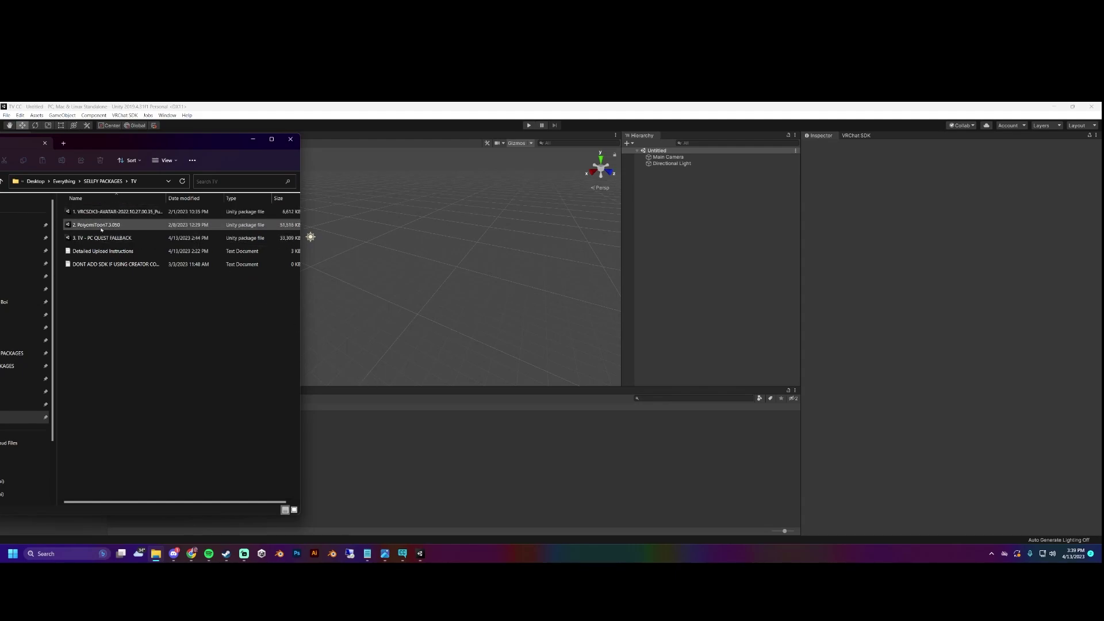
pyautogui.moveTo(93, 229); pyautogui.dragTo(500, 495)
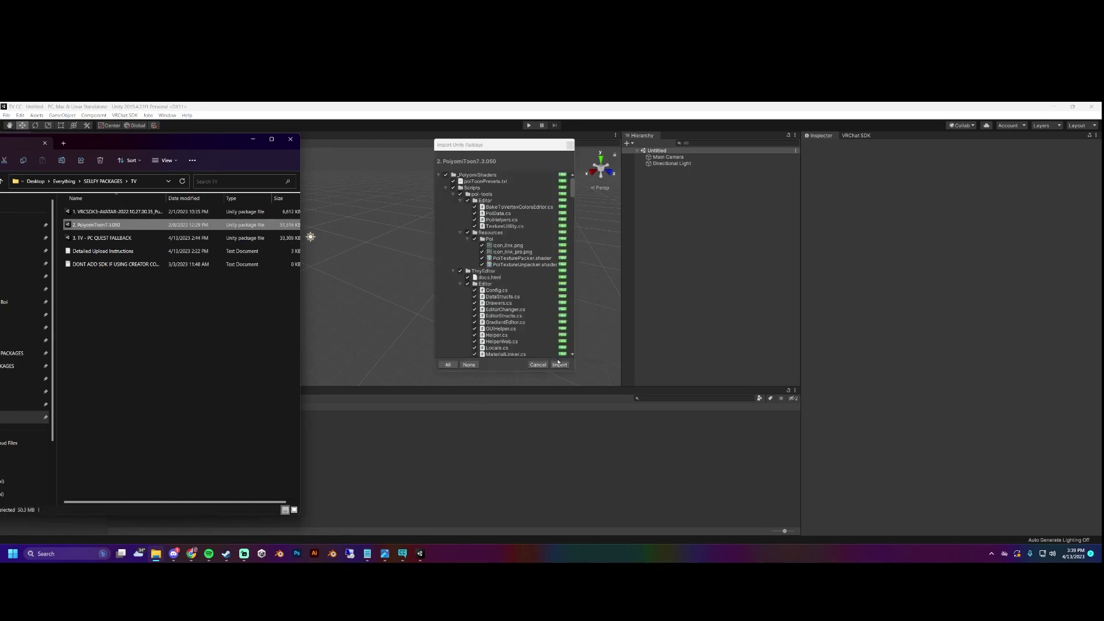
pyautogui.click(559, 364)
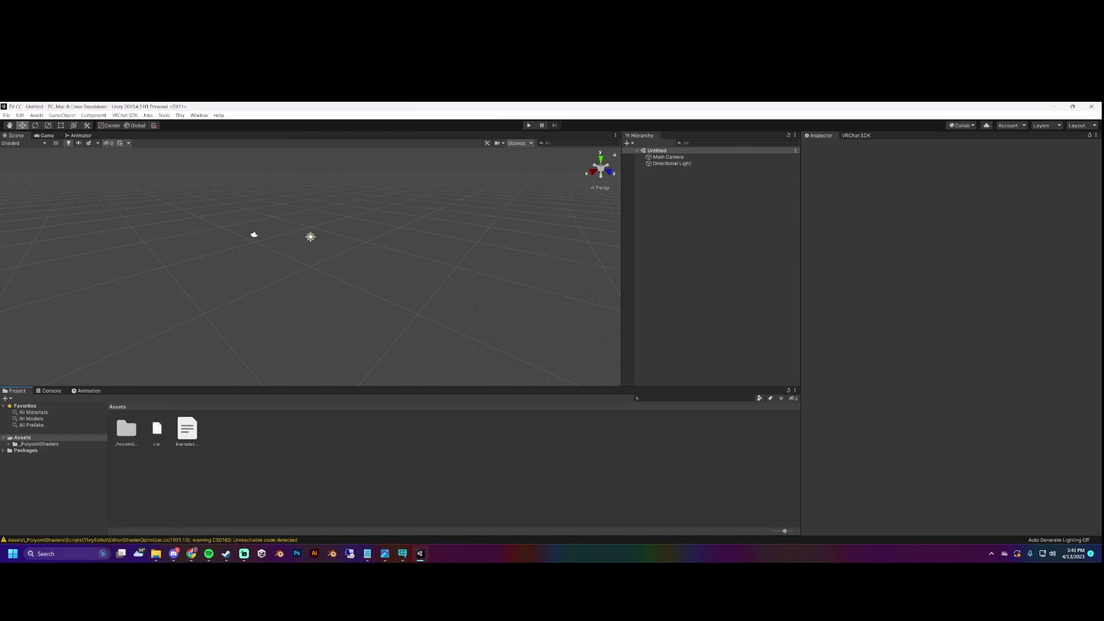
# Import the complete "3. TV - PC QUEST FALLBACK" package from the TV folder into the project's assets.
pyautogui.hotkey('alt', 'Tab')
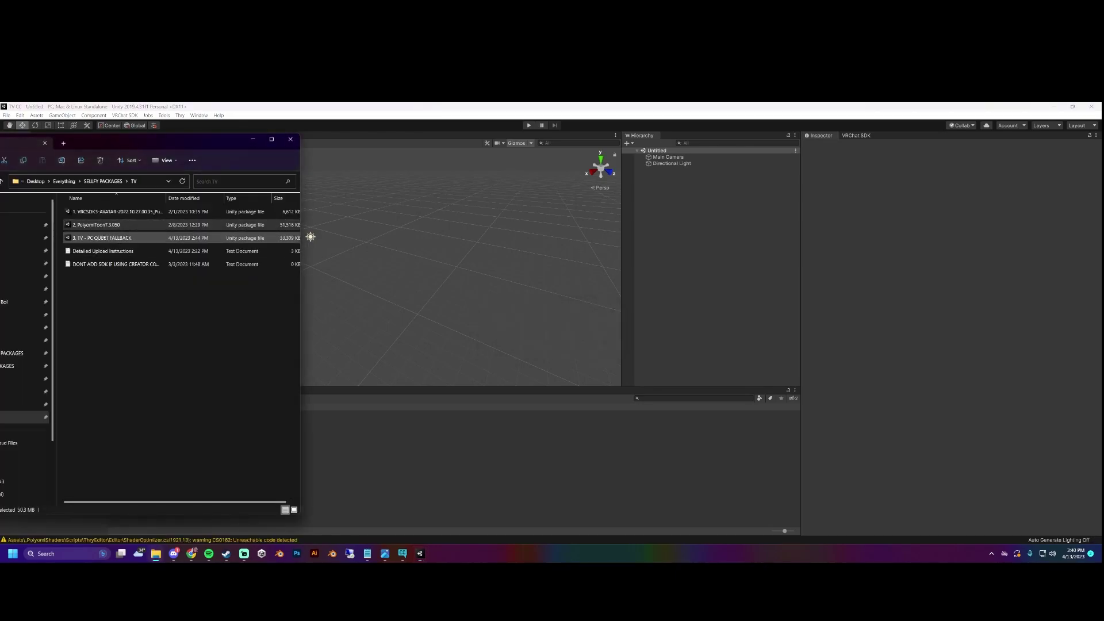
pyautogui.moveTo(98, 238); pyautogui.dragTo(487, 473)
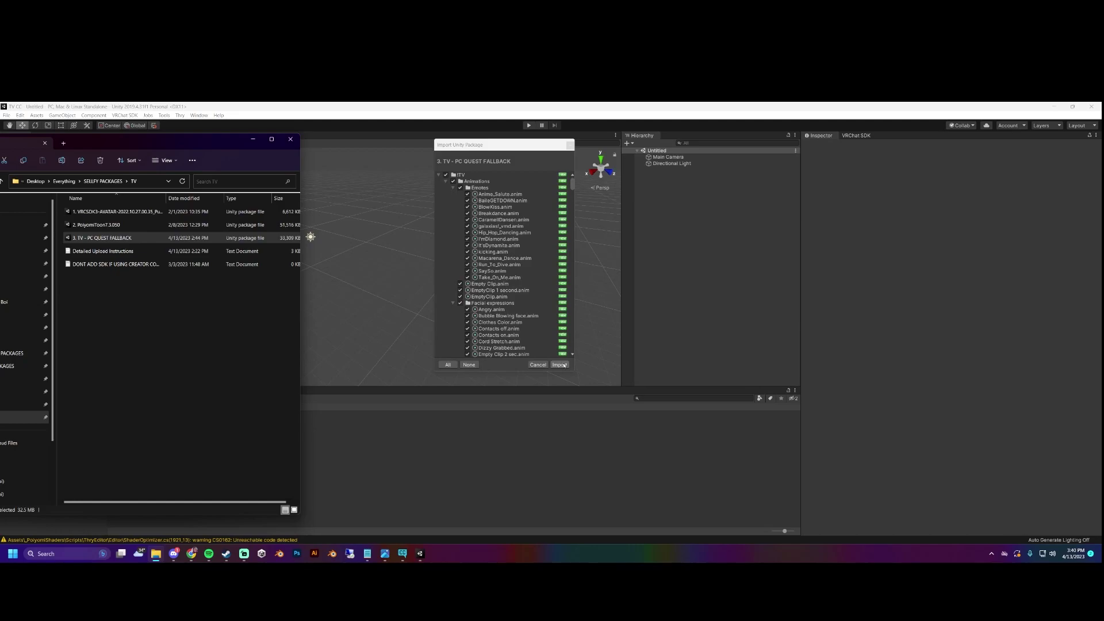
pyautogui.click(559, 364)
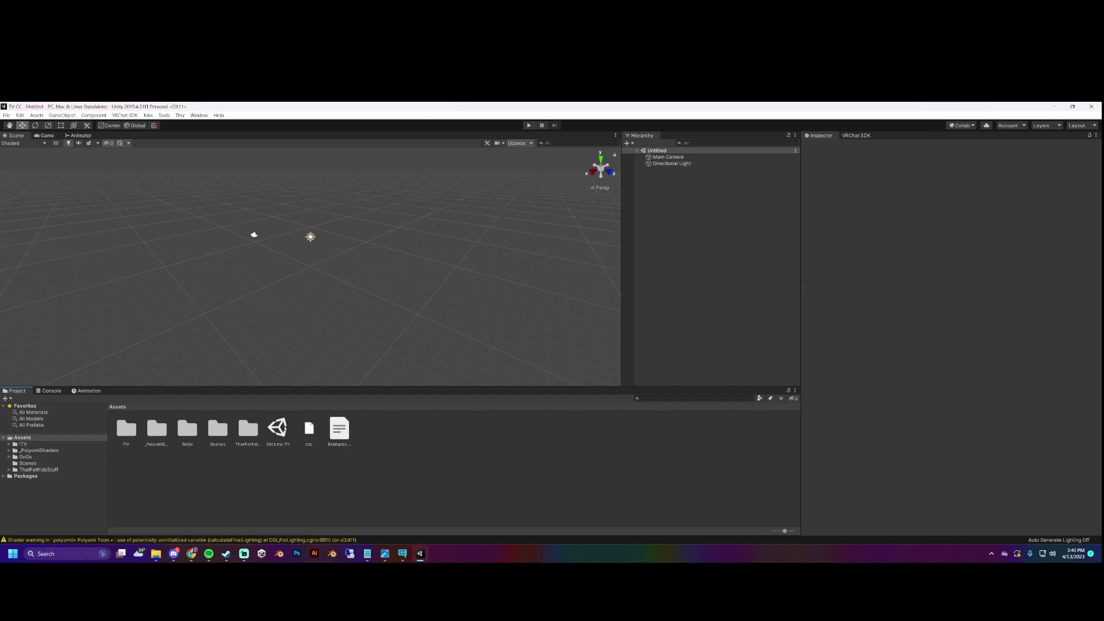
# Open the "Click me TV" scene from the project's assets.
pyautogui.click(282, 428)
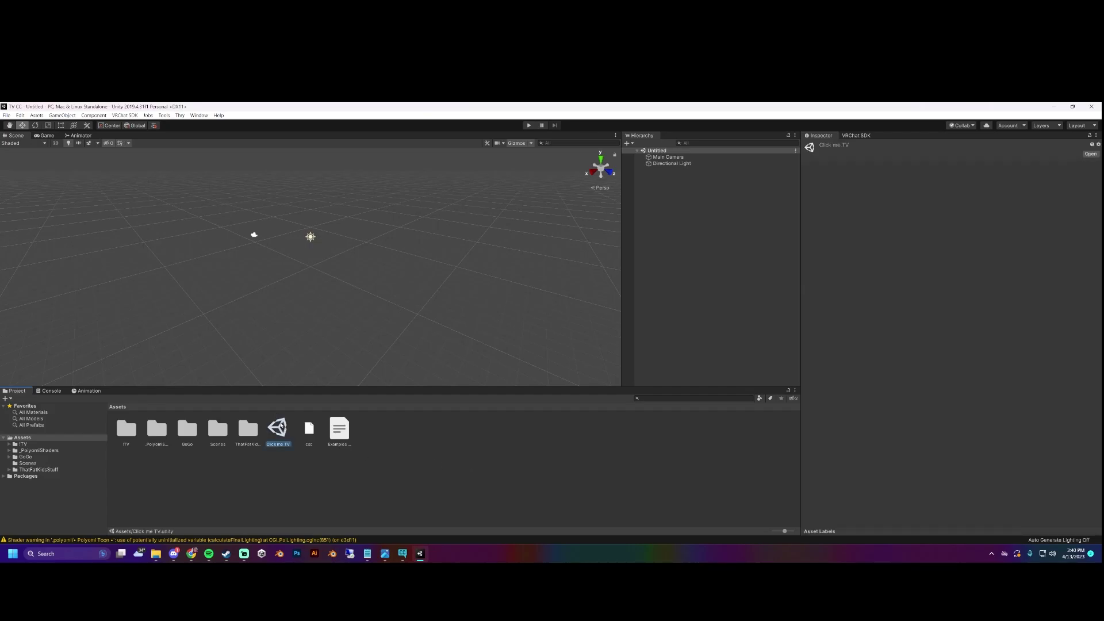
pyautogui.doubleClick(277, 428)
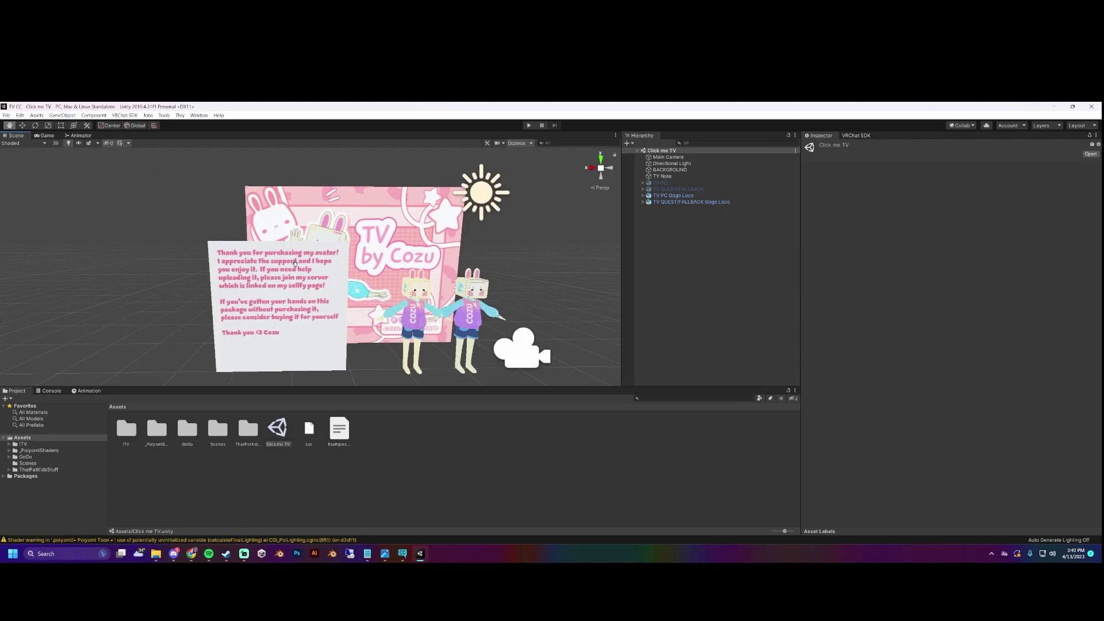
pyautogui.scroll(5, 295, 263)
# Examine the TV PC and TV QUEST/FALLBACK avatars in the scene, including the Gogo Loco version.
pyautogui.click(666, 183)
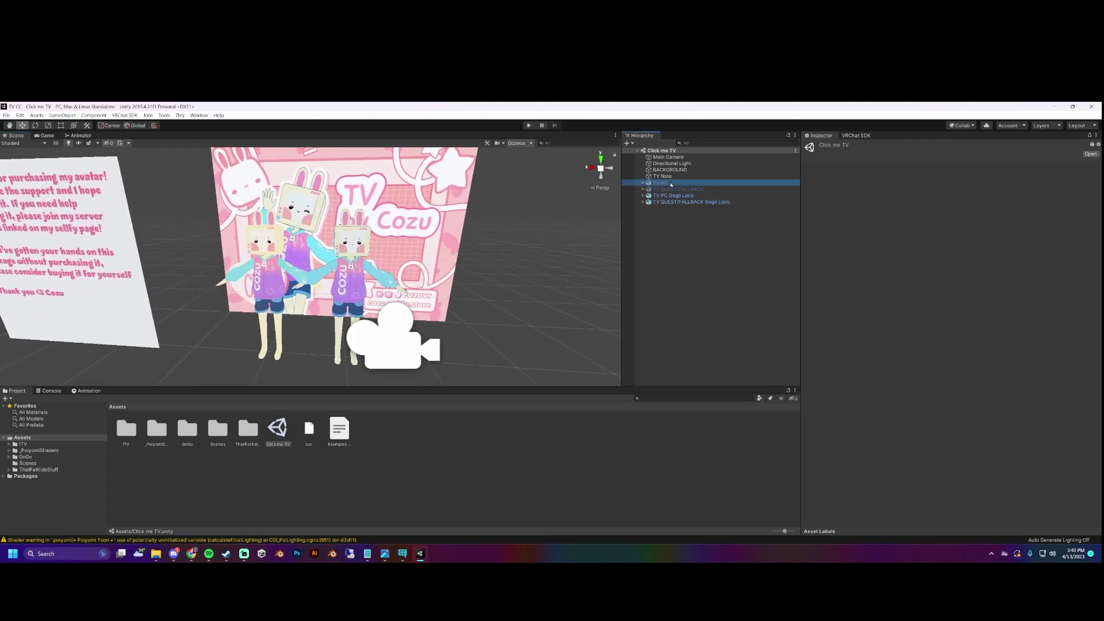
pyautogui.click(674, 201)
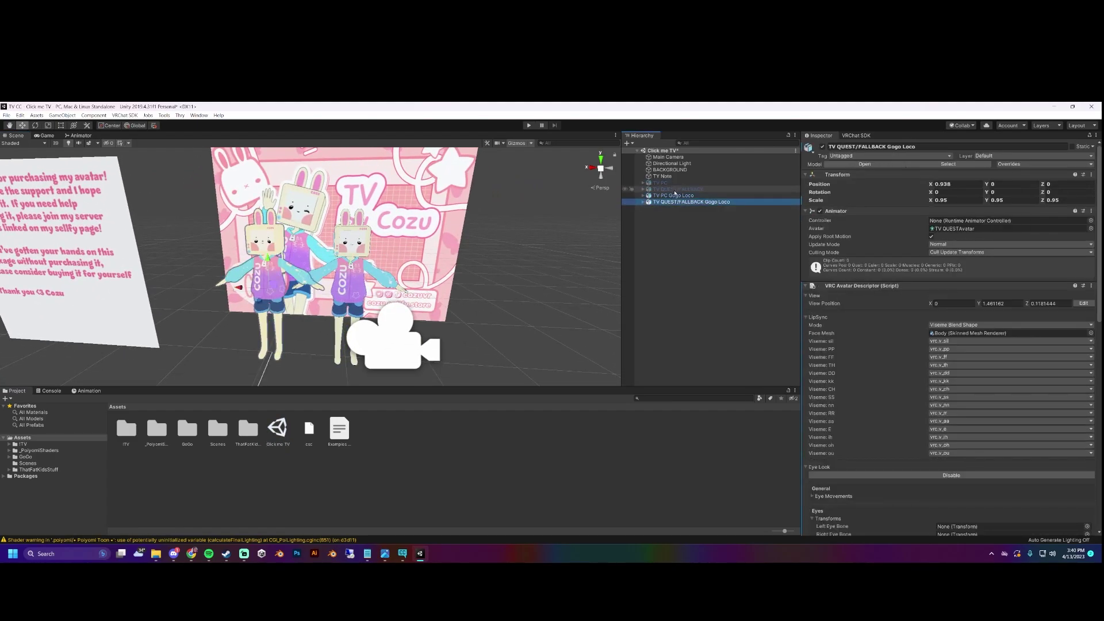
pyautogui.click(674, 189)
pyautogui.click(669, 183)
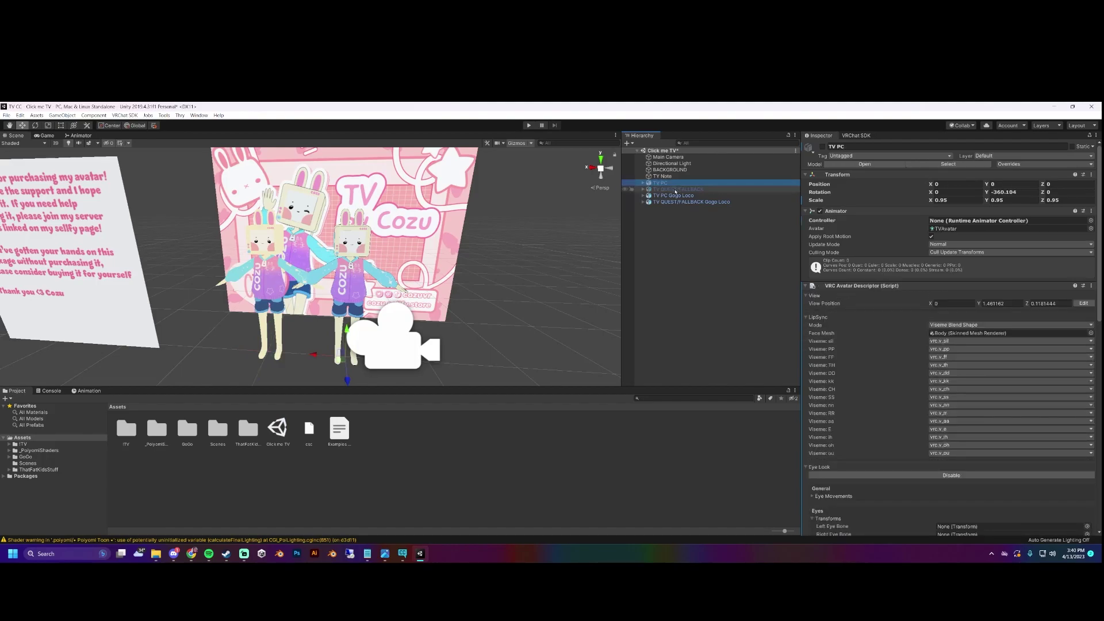
pyautogui.click(679, 189)
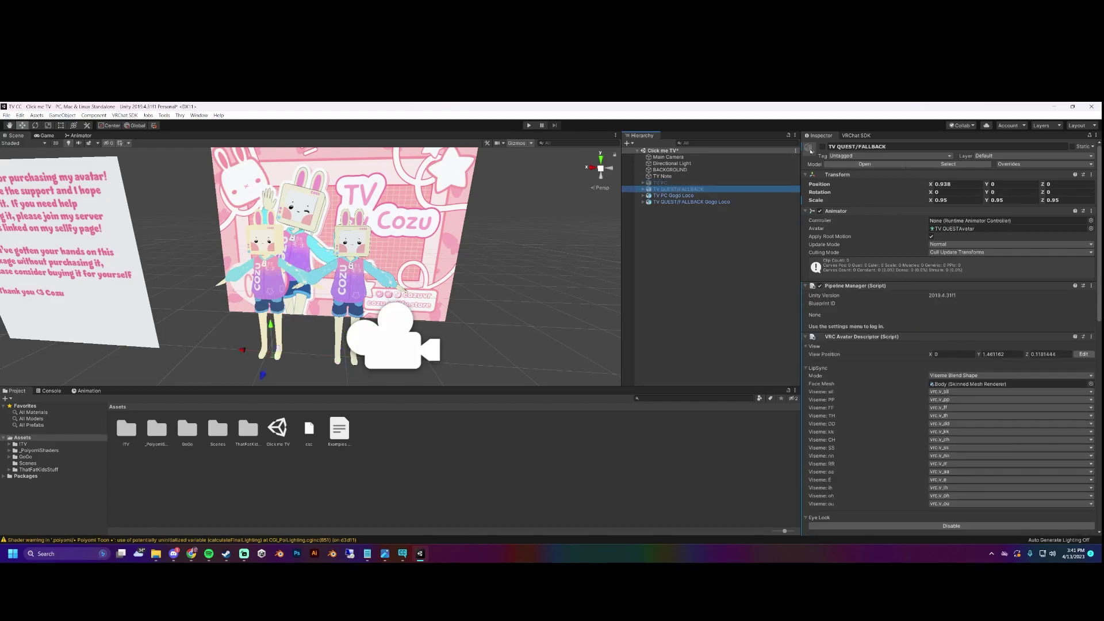
pyautogui.click(715, 202)
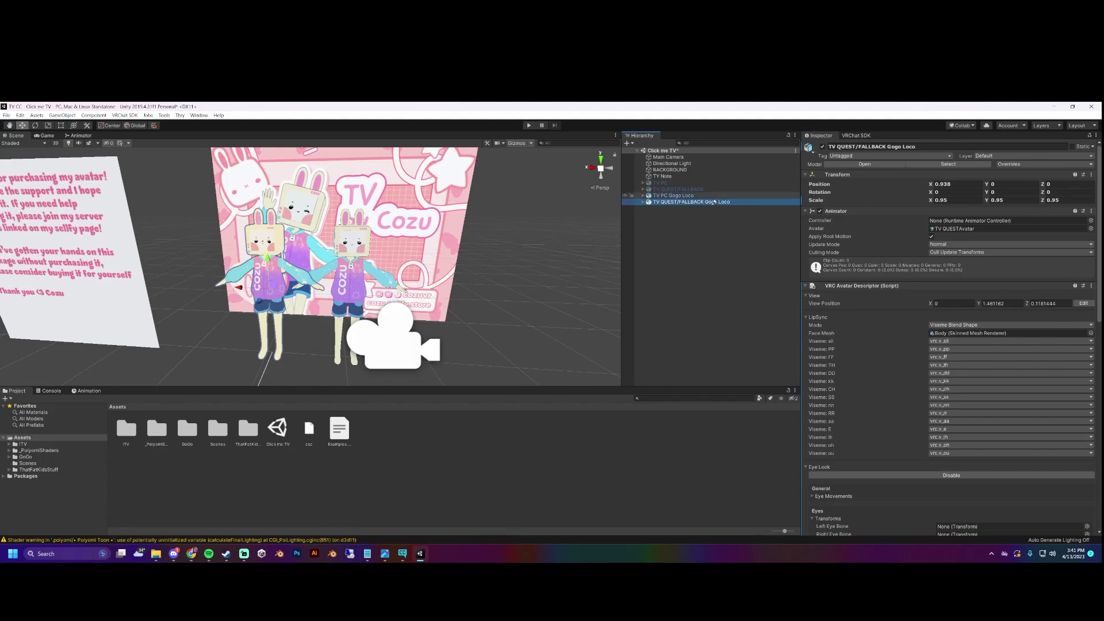
# Open the VRChat SDK control panel at its account sign-in form.
pyautogui.click(126, 116)
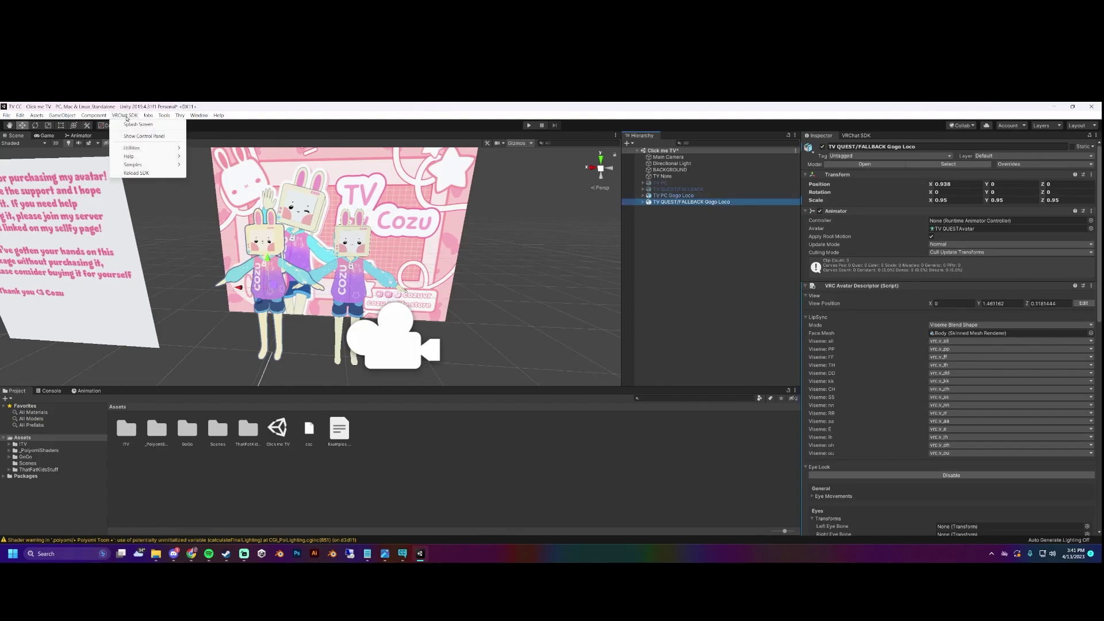
pyautogui.click(138, 137)
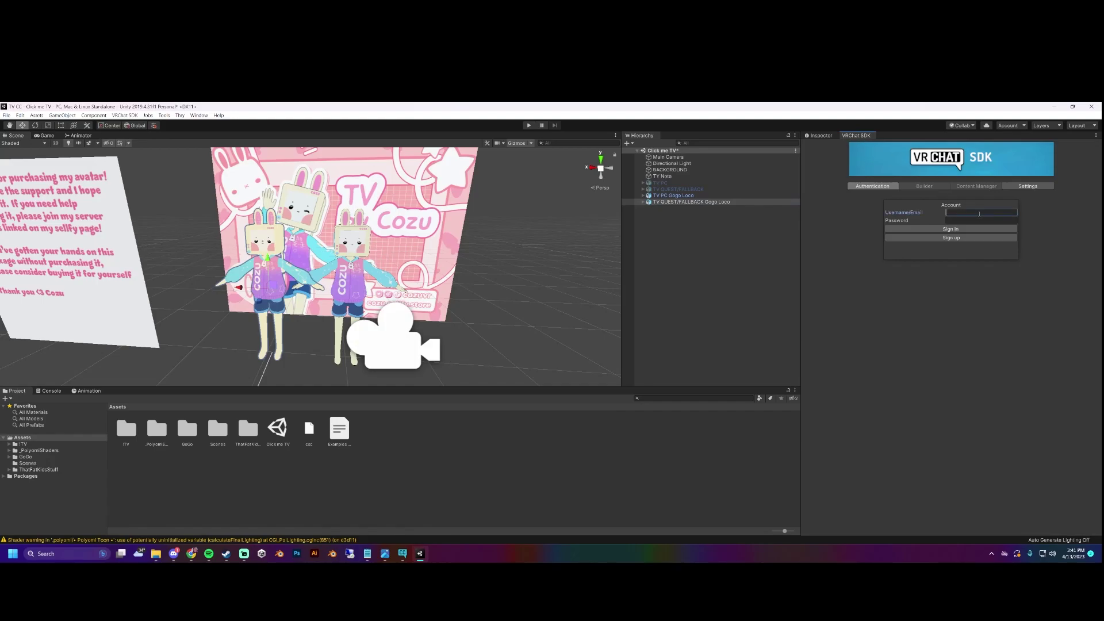
# Deactivate the TV QUEST/FALLBACK Gogo Loco avatar in the scene.
pyautogui.click(826, 136)
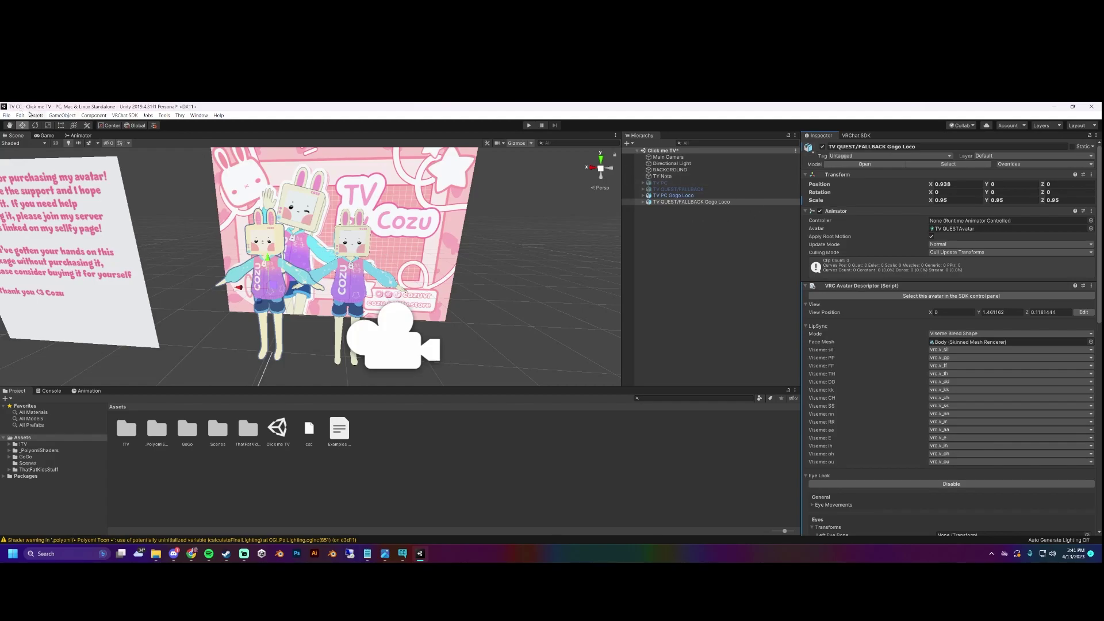
pyautogui.click(677, 202)
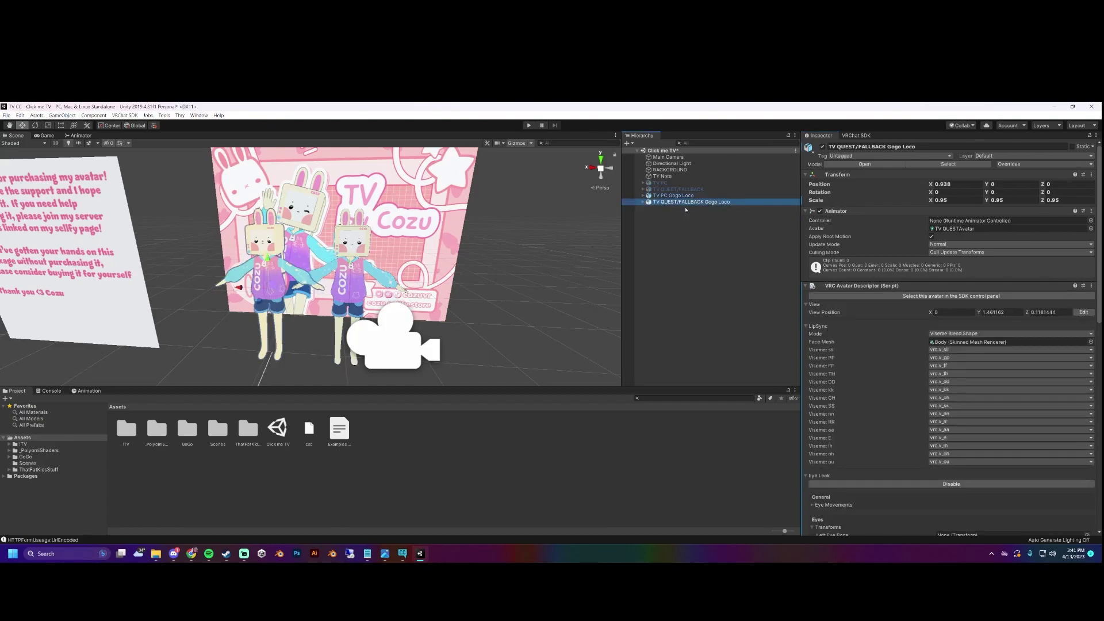
pyautogui.click(822, 146)
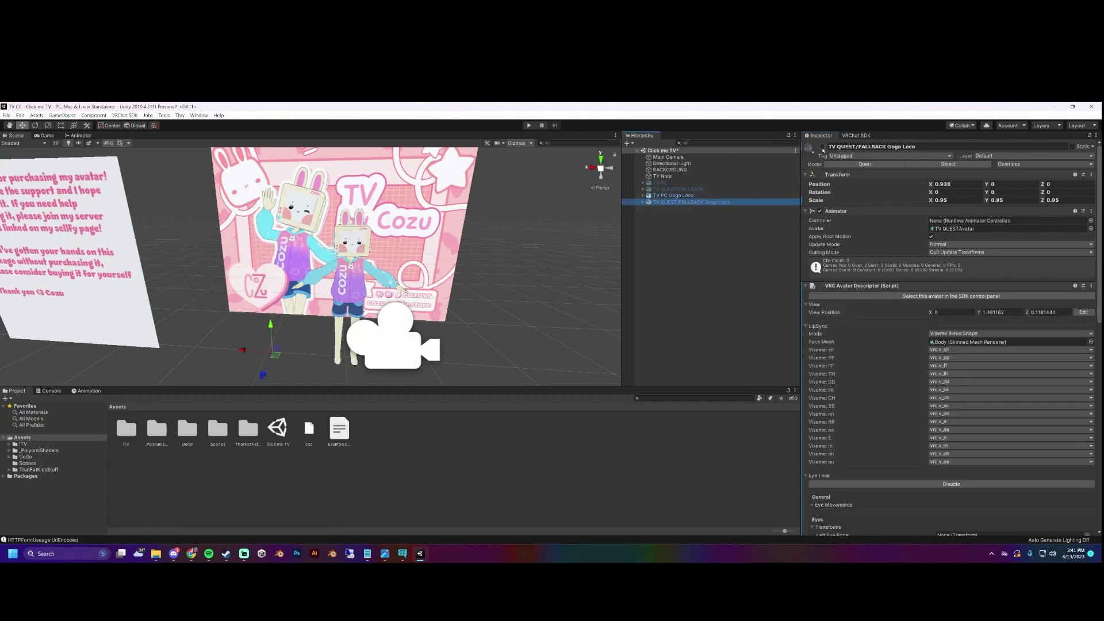
# Build and publish the TV PC Gogo Loco avatar for Windows from the VRChat SDK builder.
pyautogui.click(856, 135)
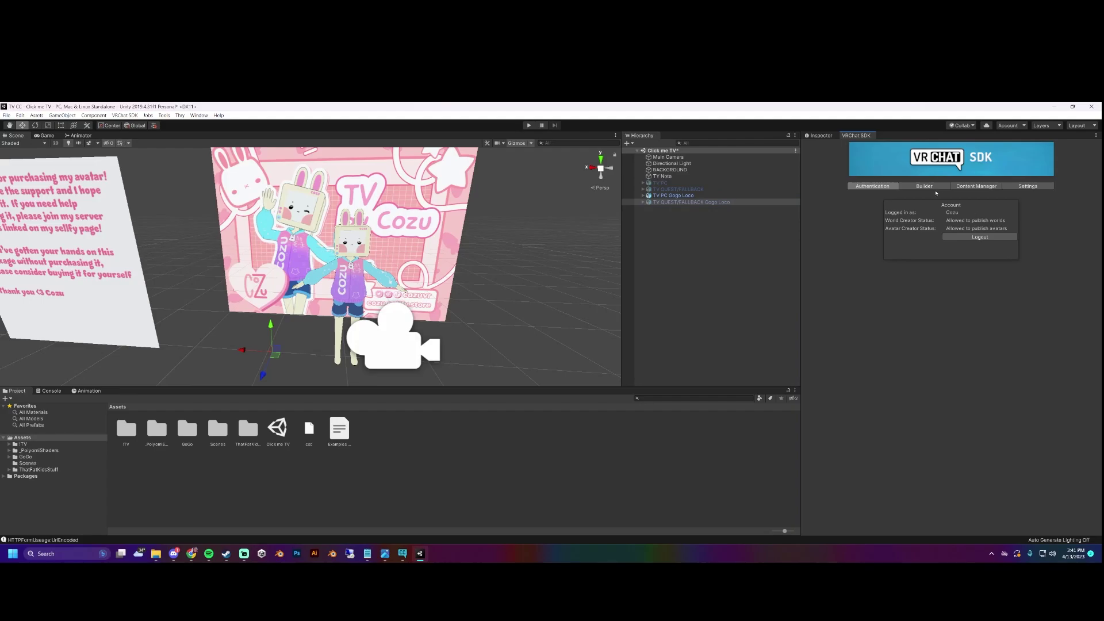
pyautogui.click(933, 190)
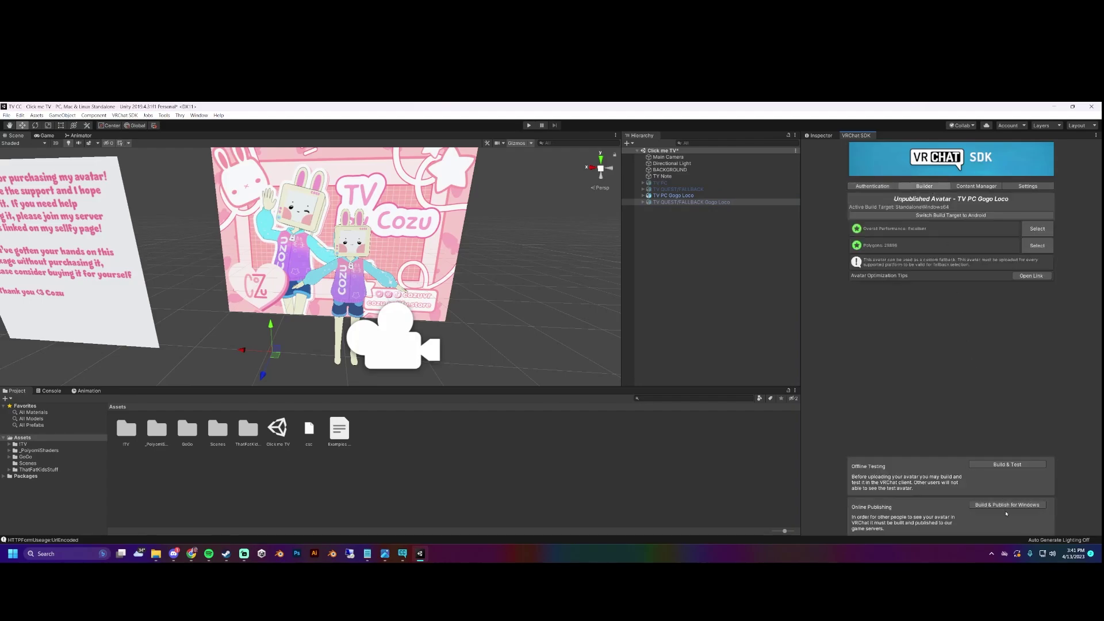
pyautogui.click(998, 506)
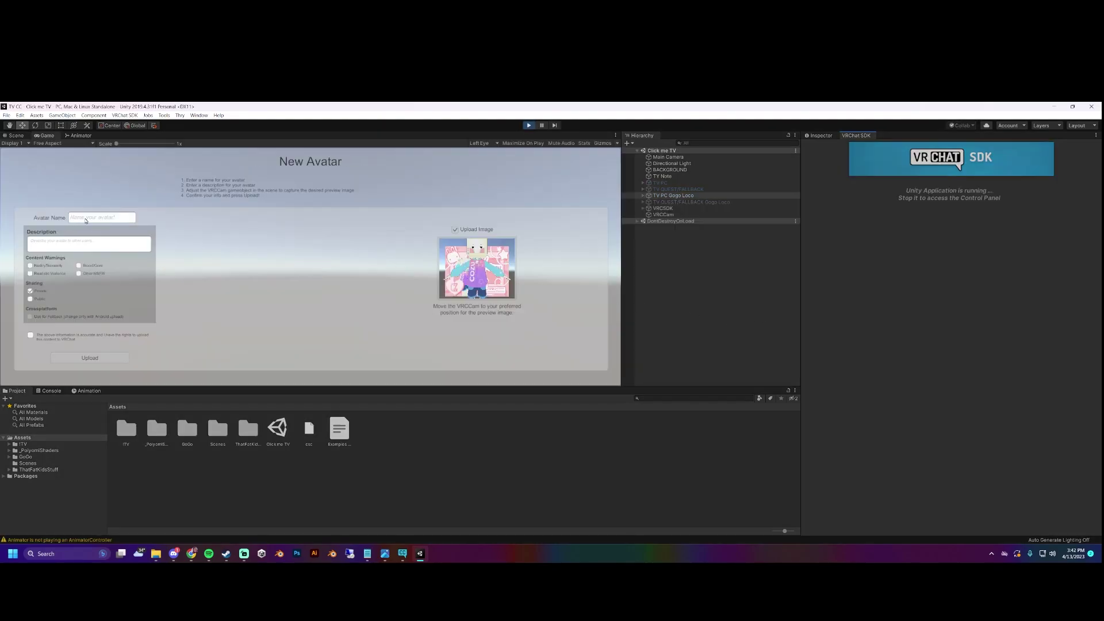
# Name the new avatar TV CC and confirm that the information is accurate and the upload rights are held.
pyautogui.click(110, 214)
pyautogui.write('TV CC')
pyautogui.click(35, 335)
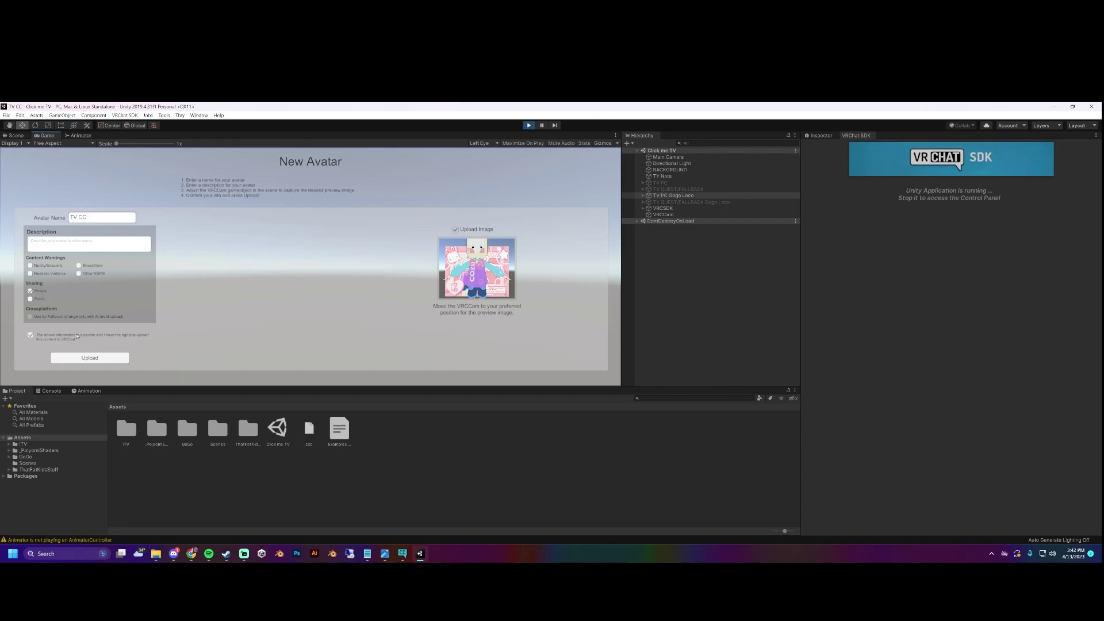
# Move the VRCCam closer to the avatar so the TV by Cozu backdrop fills the preview image.
pyautogui.click(16, 135)
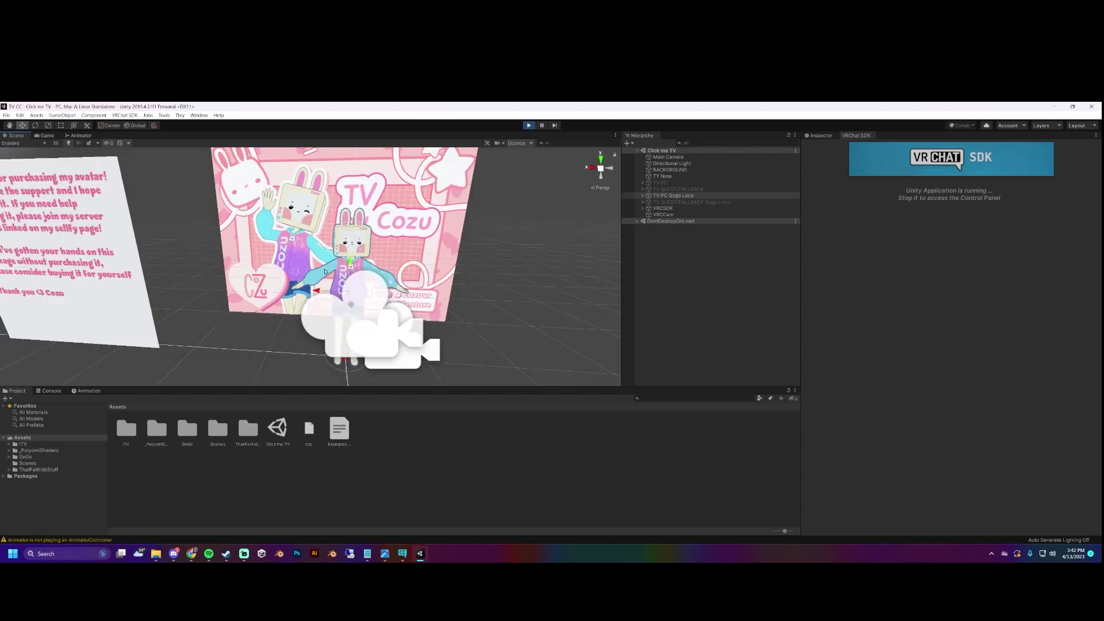
pyautogui.moveTo(345, 258); pyautogui.dragTo(480, 315, button='right')
pyautogui.scroll(-2, 460, 310)
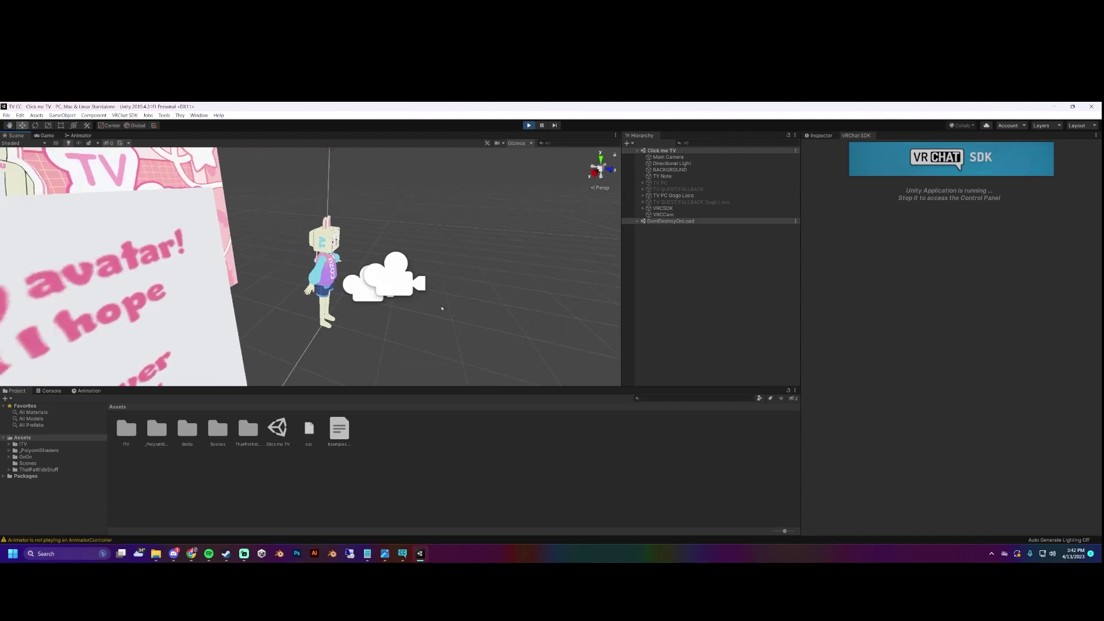
pyautogui.click(434, 302)
pyautogui.press('f')
pyautogui.press('w')
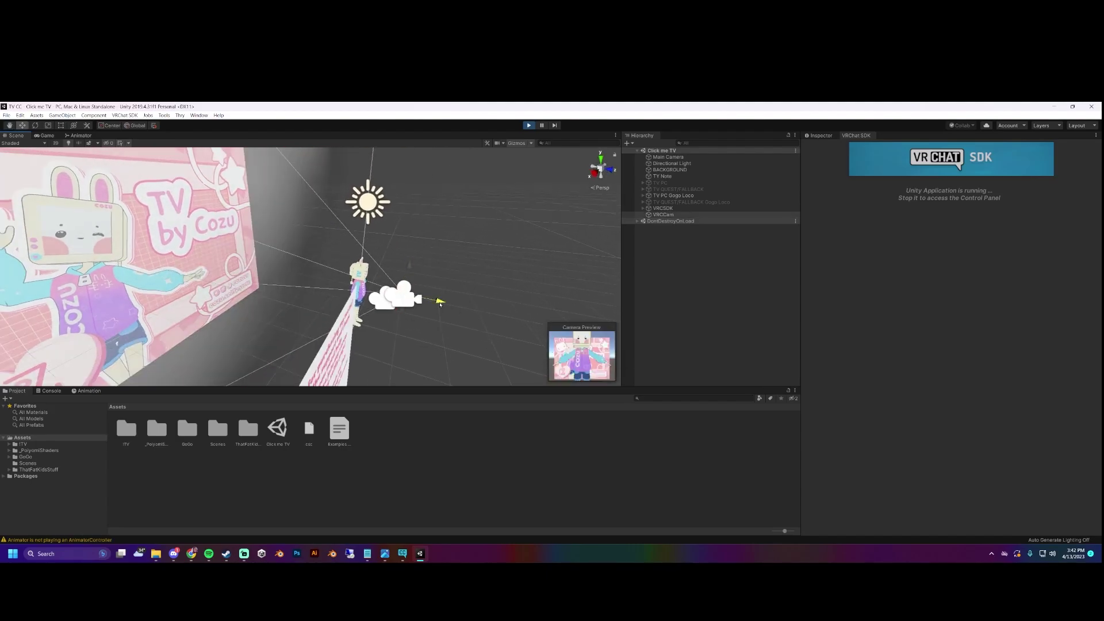
pyautogui.moveTo(438, 300); pyautogui.dragTo(345, 269)
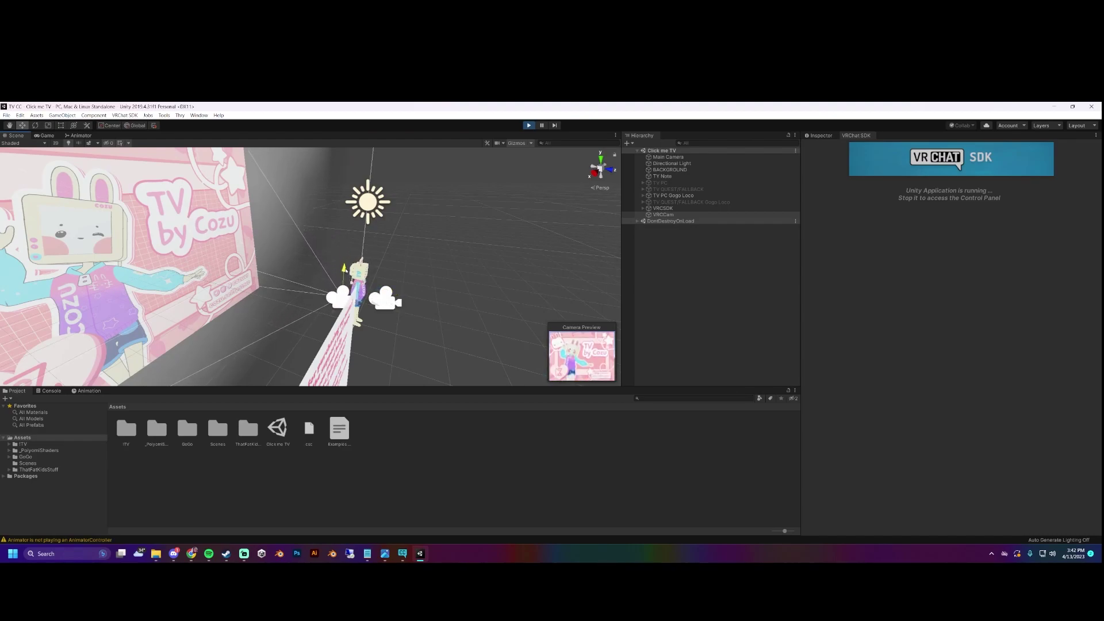
# Inspect the settings of the Background material in the !TV folder.
pyautogui.click(23, 444)
pyautogui.click(248, 442)
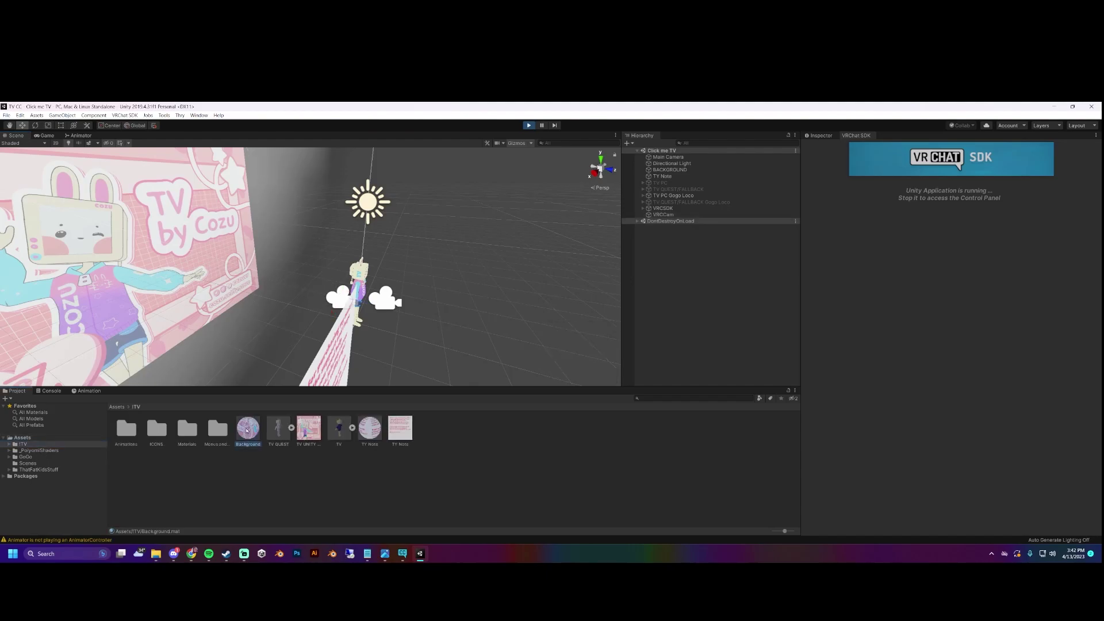
pyautogui.click(819, 136)
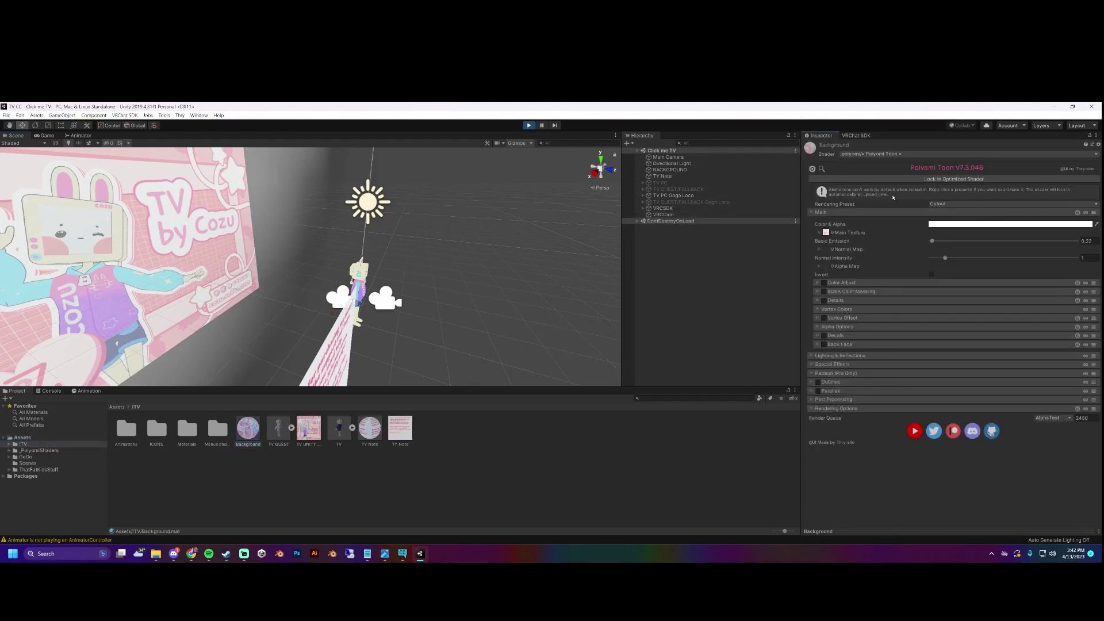
# Fine-tune the VRCCam position for the preview image and upload the new TV CC avatar.
pyautogui.click(48, 136)
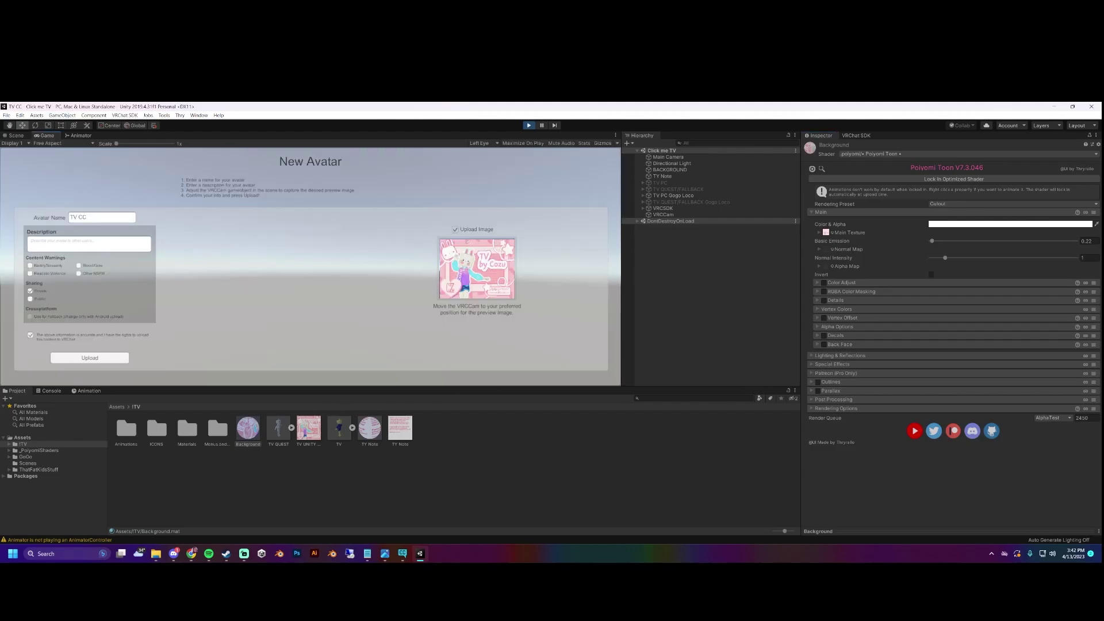
pyautogui.click(15, 136)
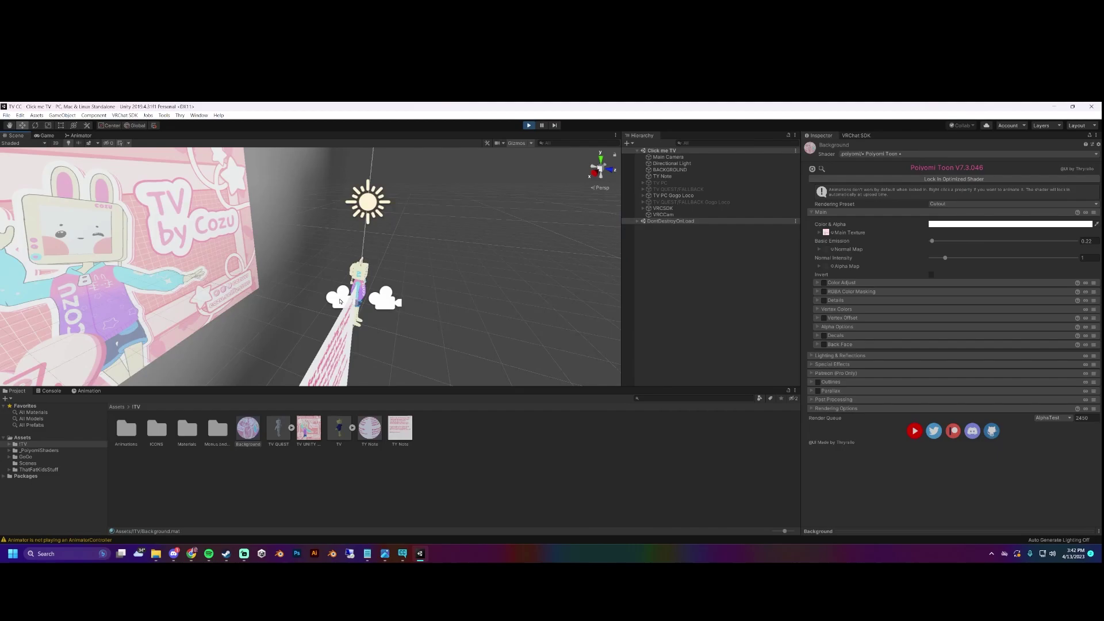
pyautogui.click(340, 301)
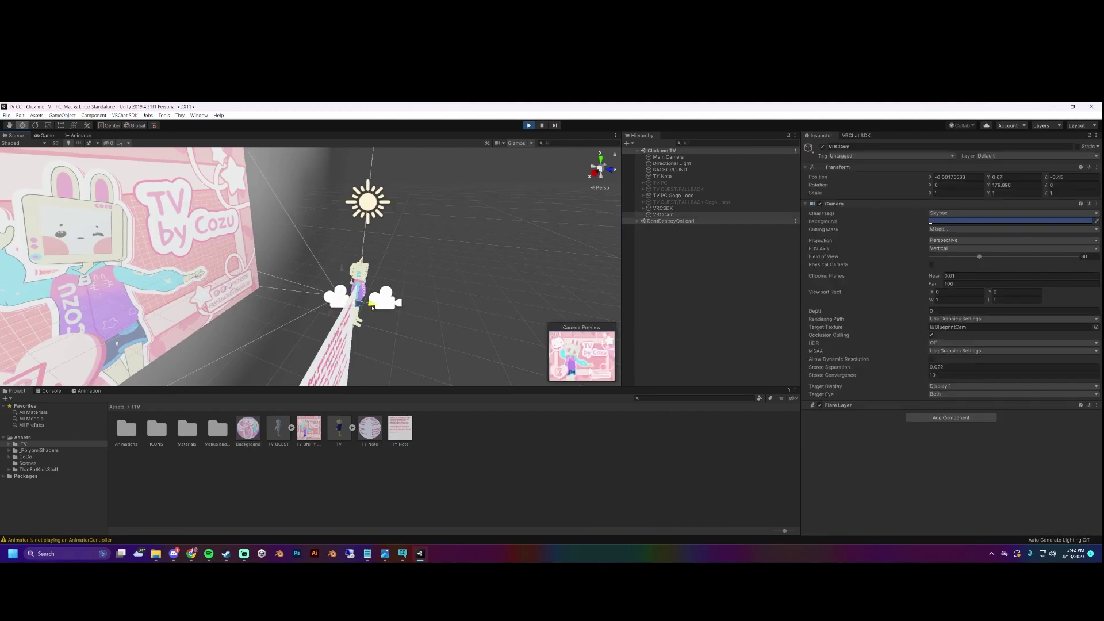
pyautogui.moveTo(372, 309); pyautogui.dragTo(370, 310)
pyautogui.click(47, 136)
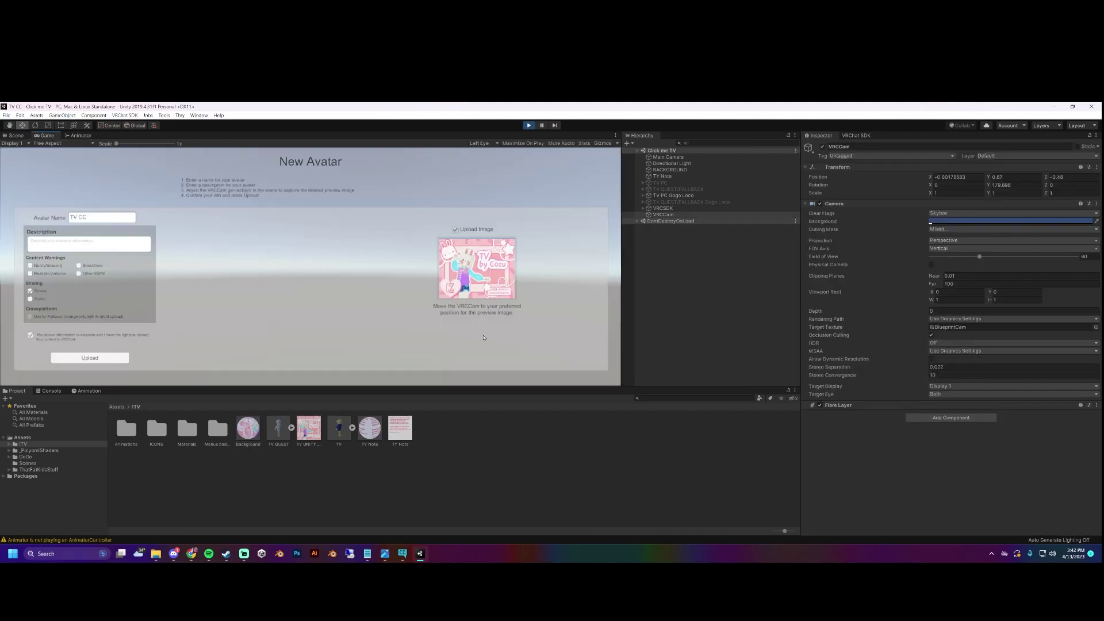
pyautogui.click(455, 230)
pyautogui.click(98, 360)
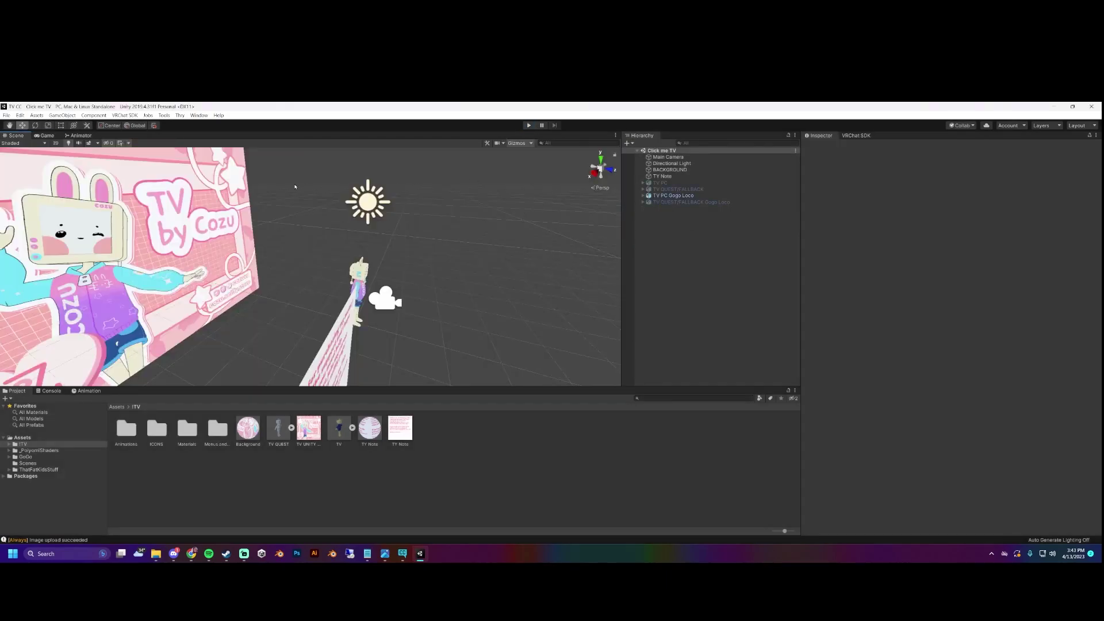
# Deactivate the TV PC Gogo Loco avatar and activate the TV QUEST/FALLBACK Gogo Loco avatar.
pyautogui.click(691, 197)
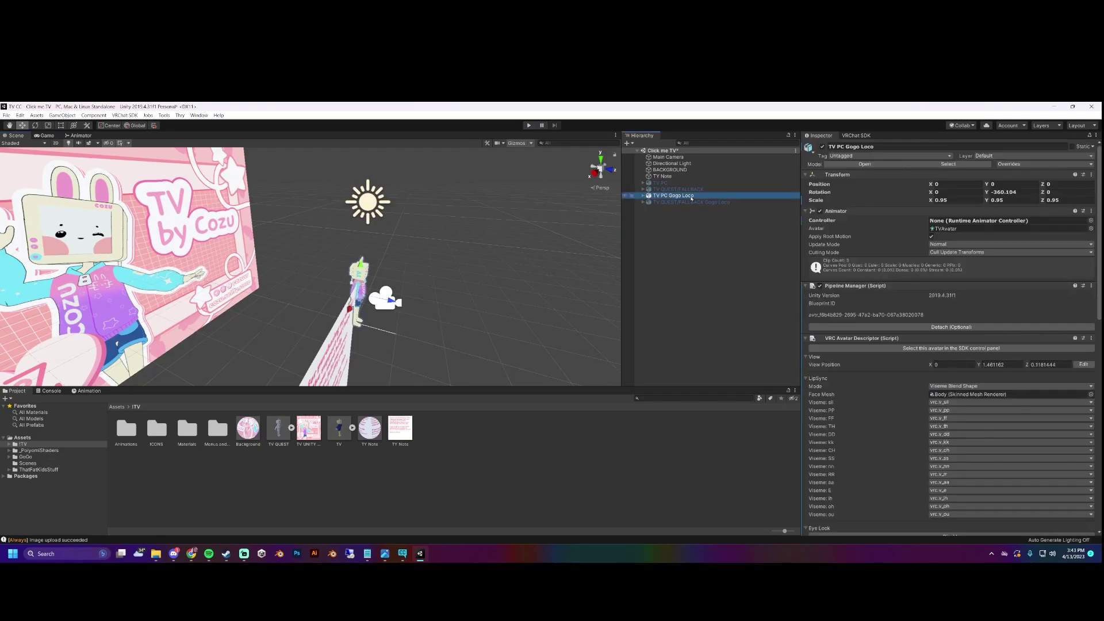
pyautogui.click(823, 147)
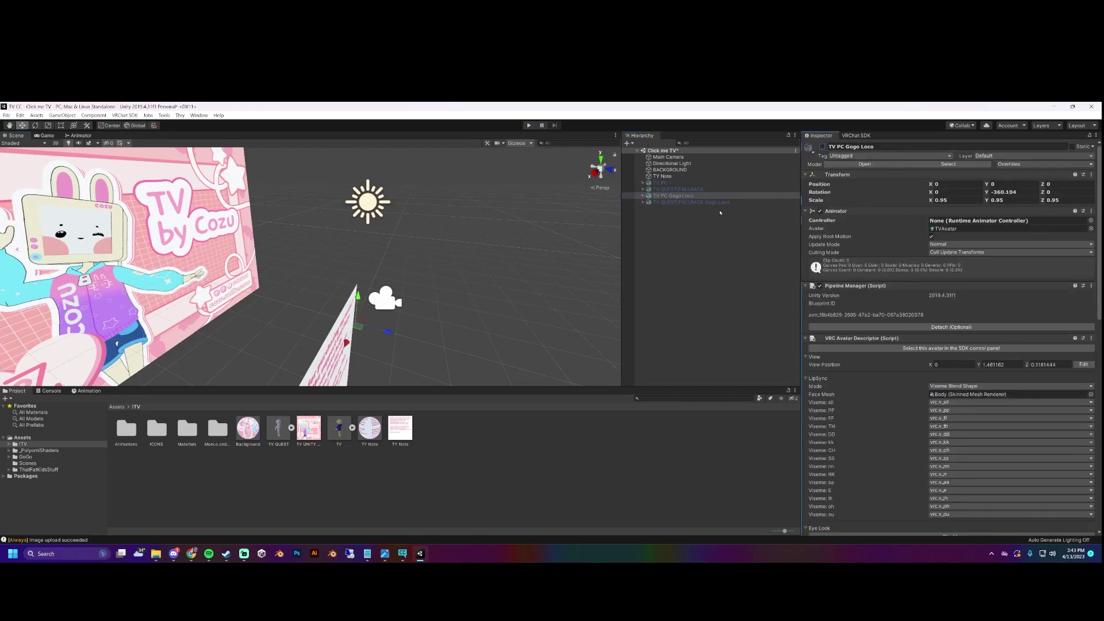
pyautogui.click(702, 202)
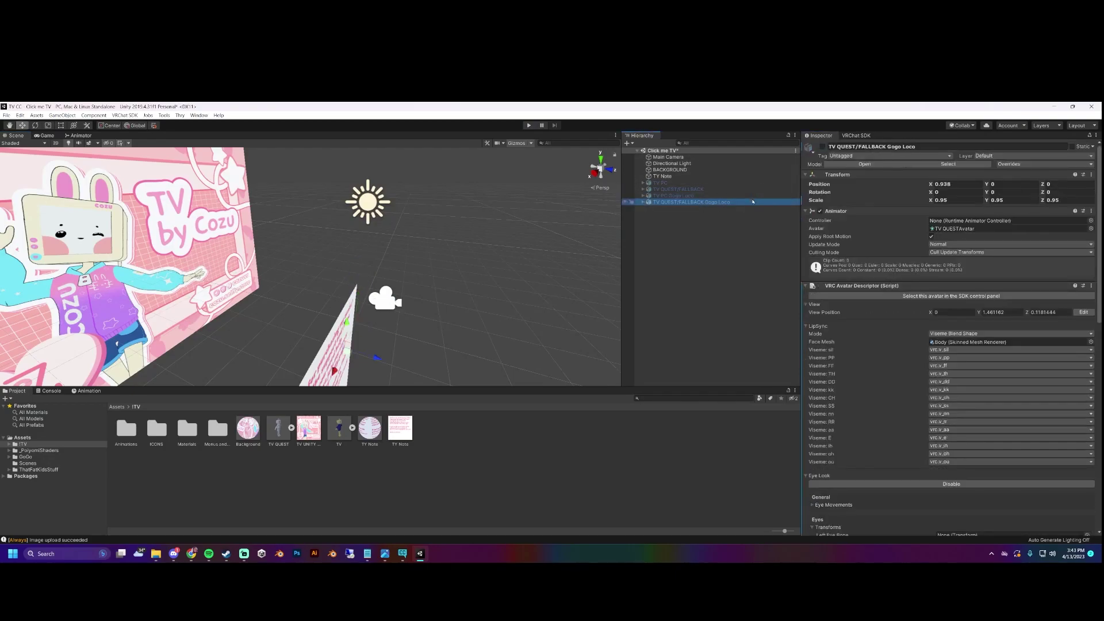
pyautogui.click(822, 147)
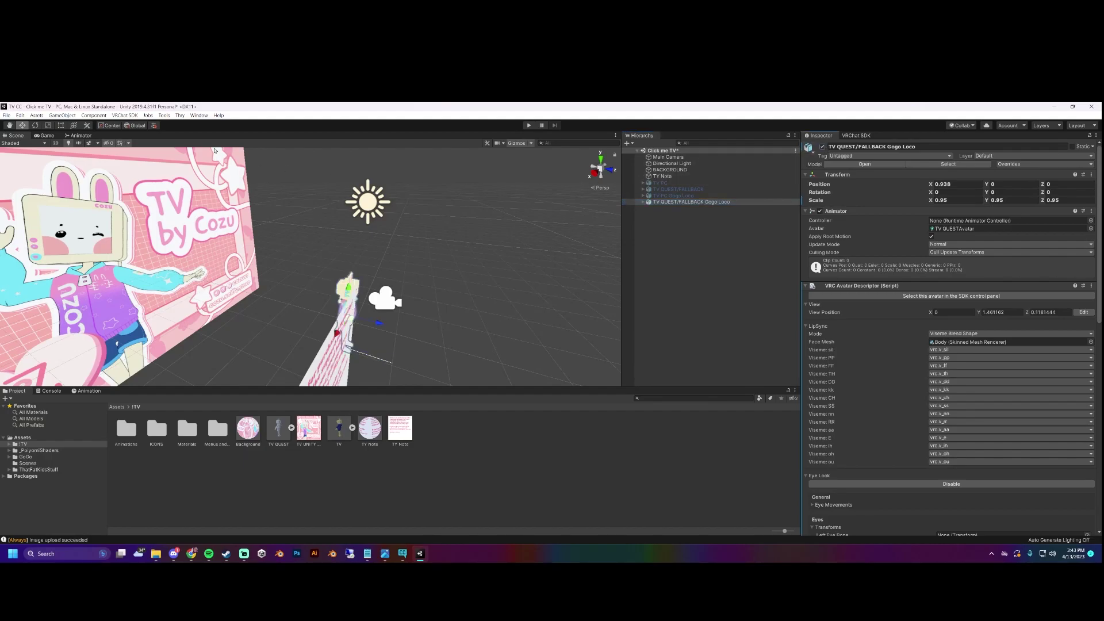
# Switch the project's build platform to Android and close the build settings.
pyautogui.click(6, 115)
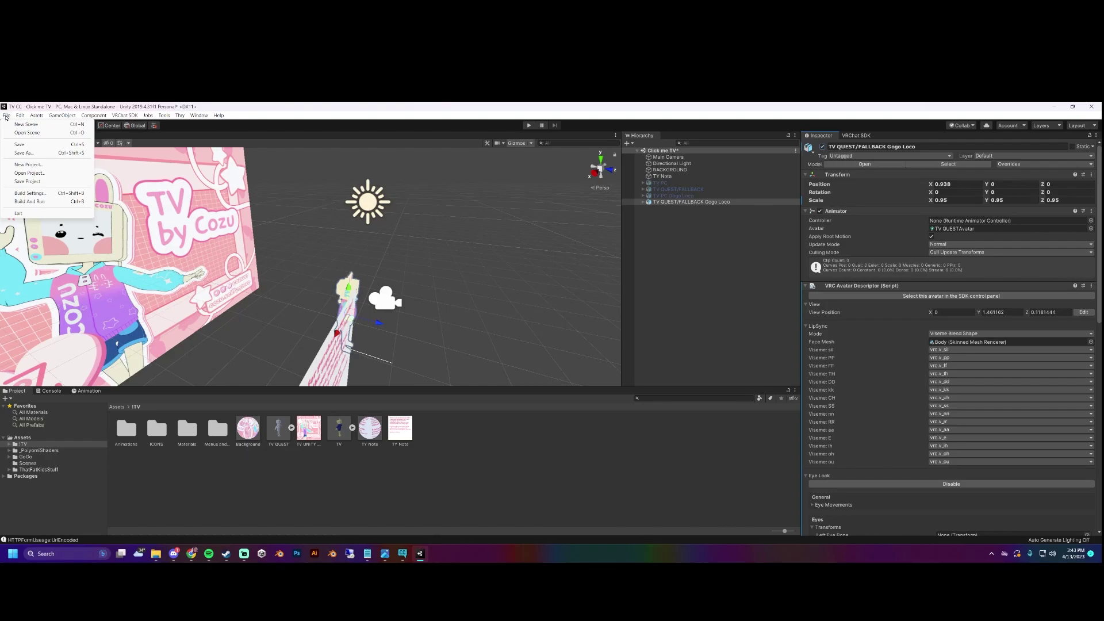
pyautogui.click(39, 195)
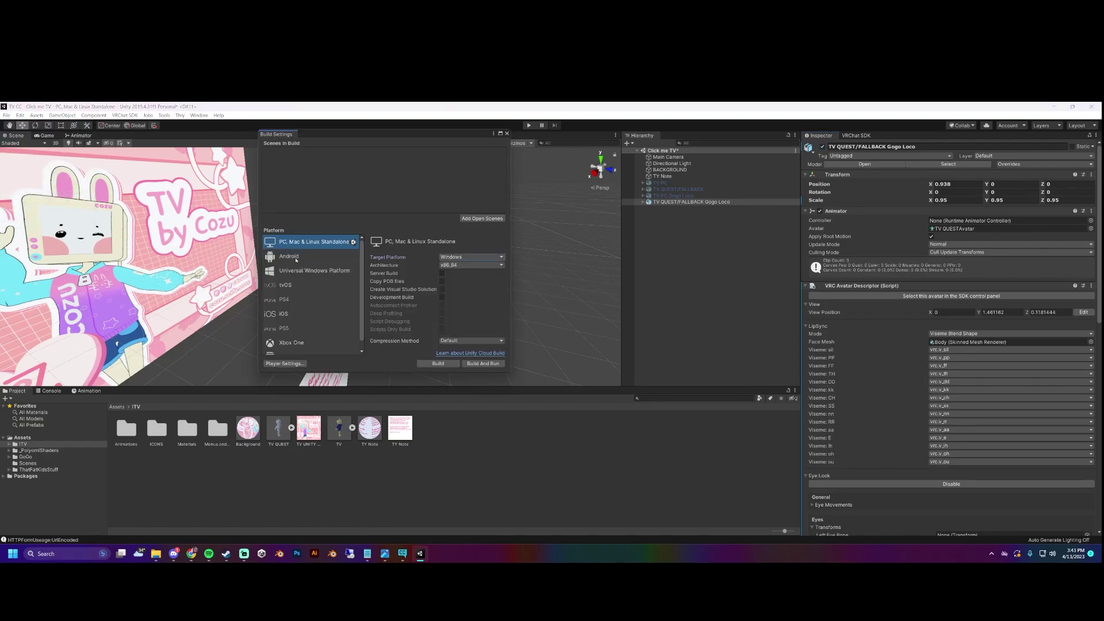
pyautogui.click(288, 246)
pyautogui.click(437, 363)
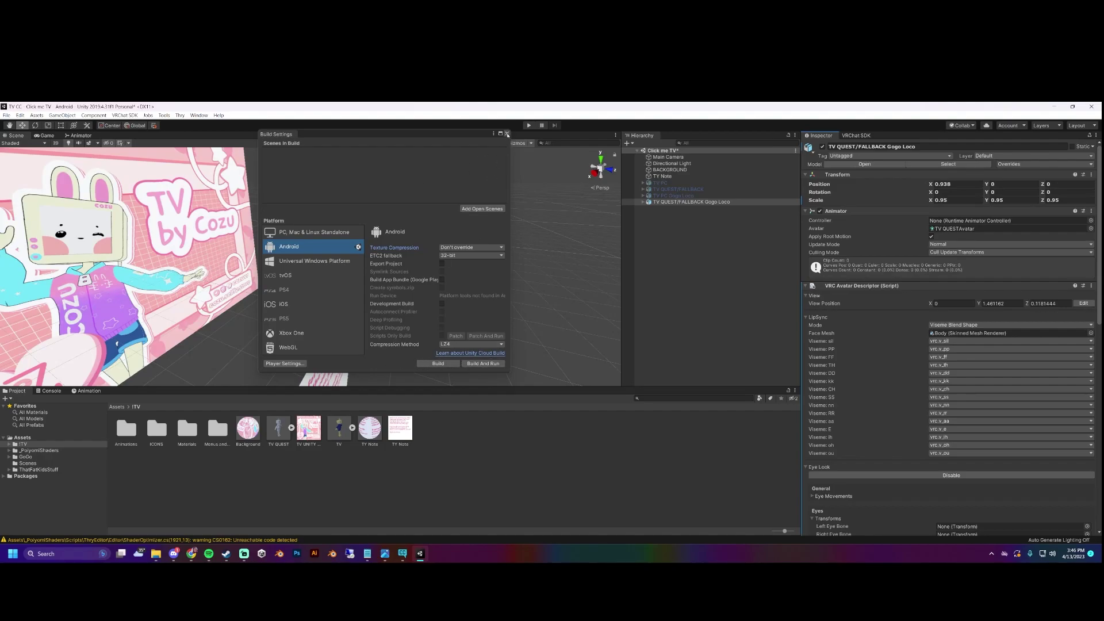
pyautogui.click(507, 134)
# Compare the SDK builder checks of the TV QUEST/FALLBACK and TV PC Gogo Loco avatars by activating each in turn.
pyautogui.click(851, 136)
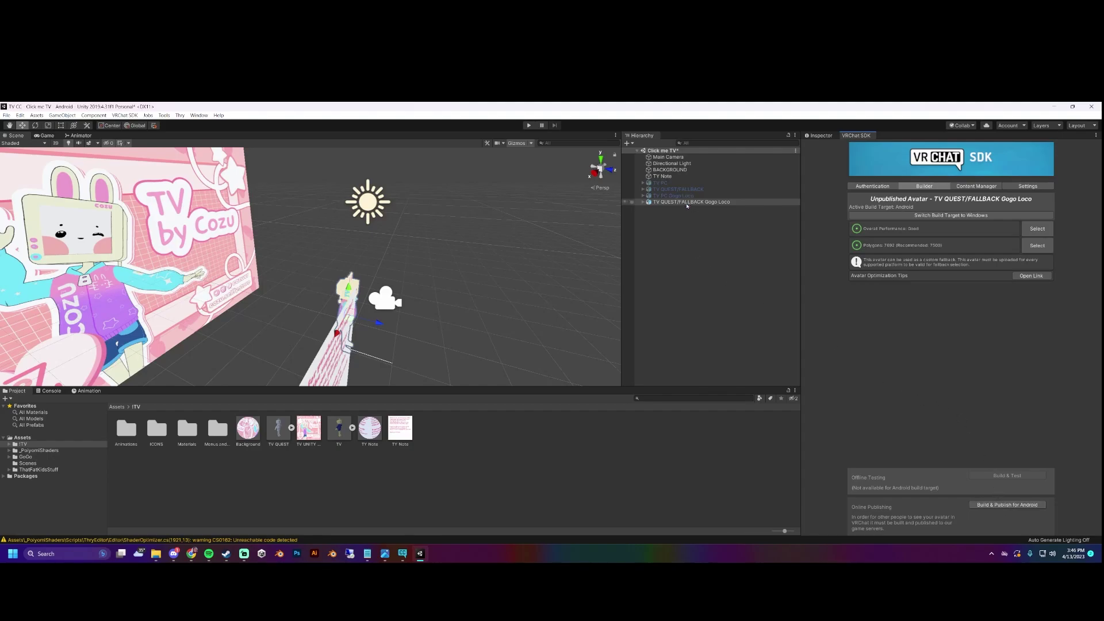
pyautogui.hotkey('alt', 'shift', 'a')
pyautogui.press('Up')
pyautogui.hotkey('alt', 'shift', 'a')
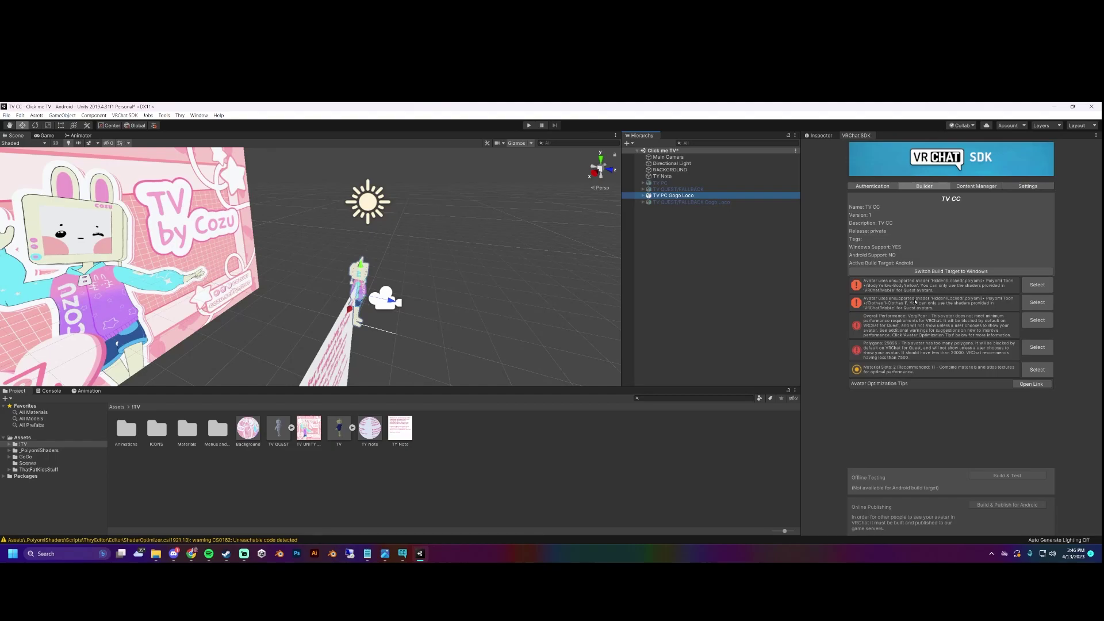
pyautogui.hotkey('alt', 'shift', 'a')
pyautogui.click(683, 203)
pyautogui.hotkey('alt', 'shift', 'a')
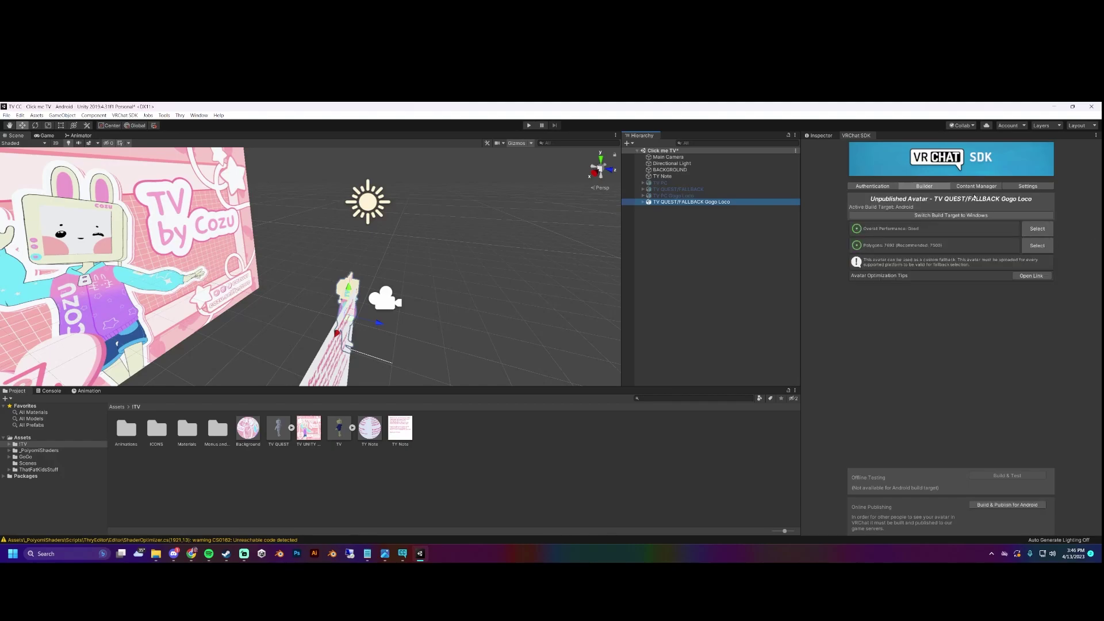
# Copy the uploaded TV CC avatar's blueprint ID and attach it to the TV QUEST/FALLBACK Gogo Loco avatar's Pipeline Manager.
pyautogui.click(971, 187)
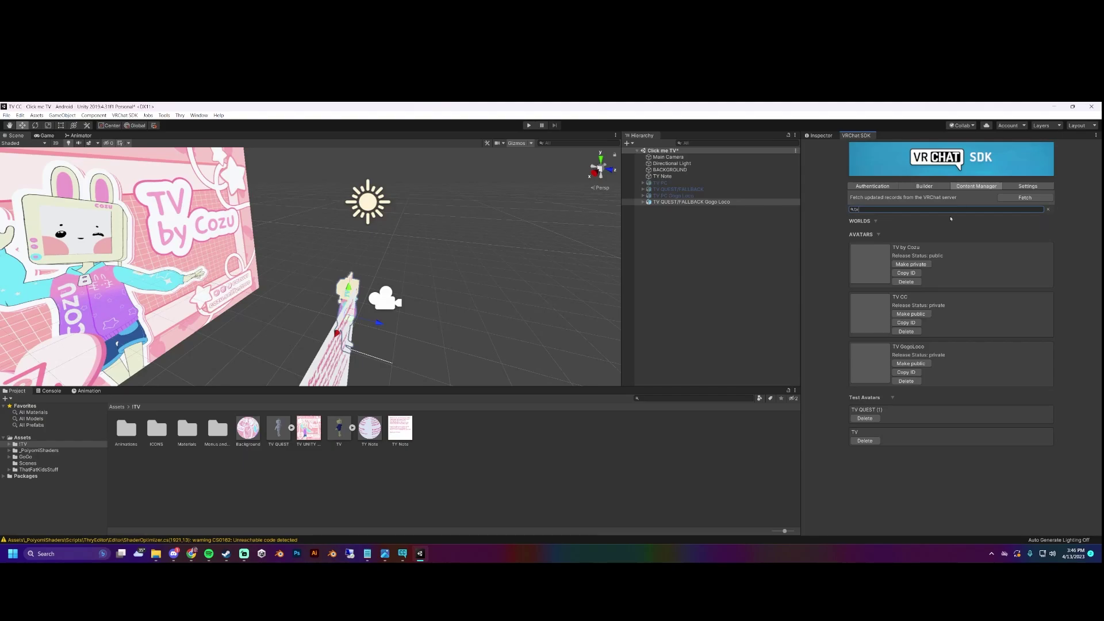
pyautogui.click(821, 135)
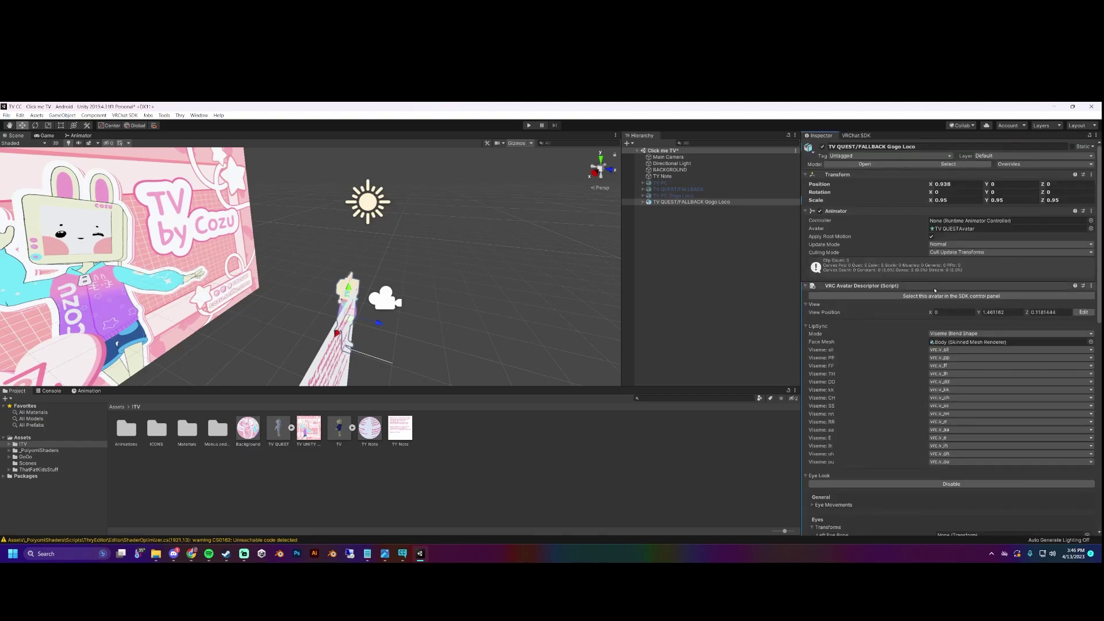
pyautogui.scroll(-10, 943, 334)
pyautogui.click(952, 501)
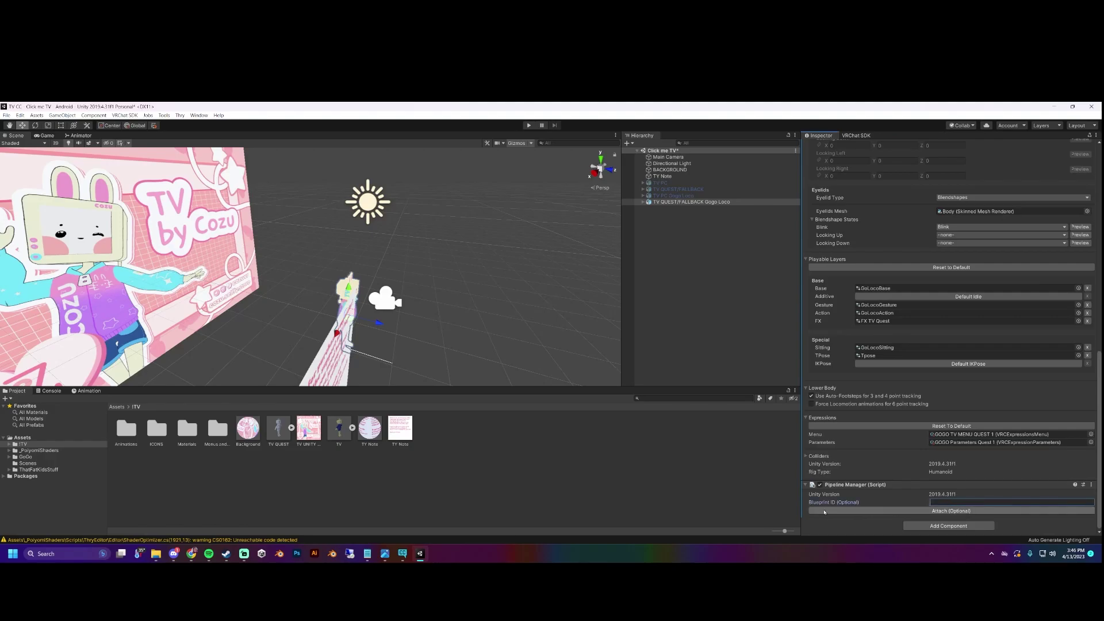
pyautogui.scroll(15, 949, 512)
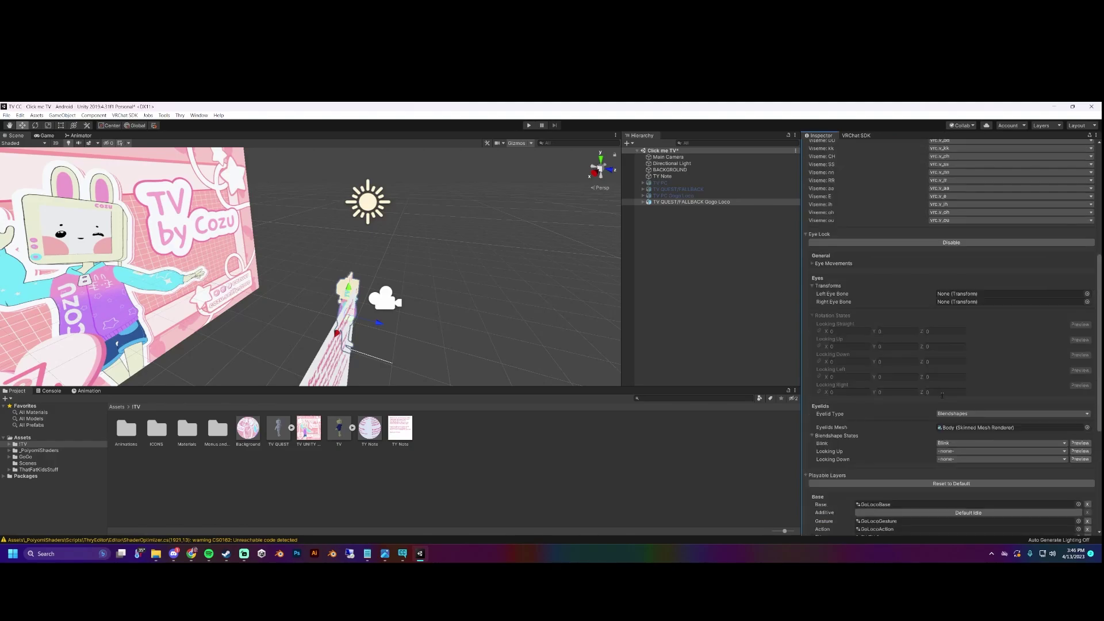
pyautogui.scroll(-15, 951, 520)
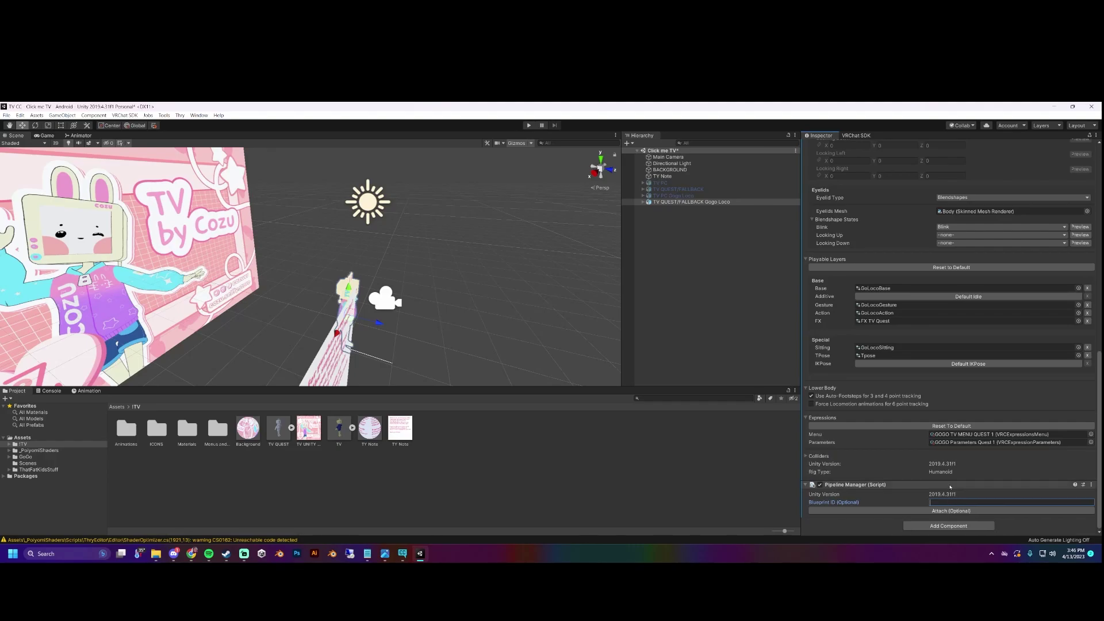
pyautogui.write('avtr_f6b4b829-2695-47a2-ba70-067a38020078')
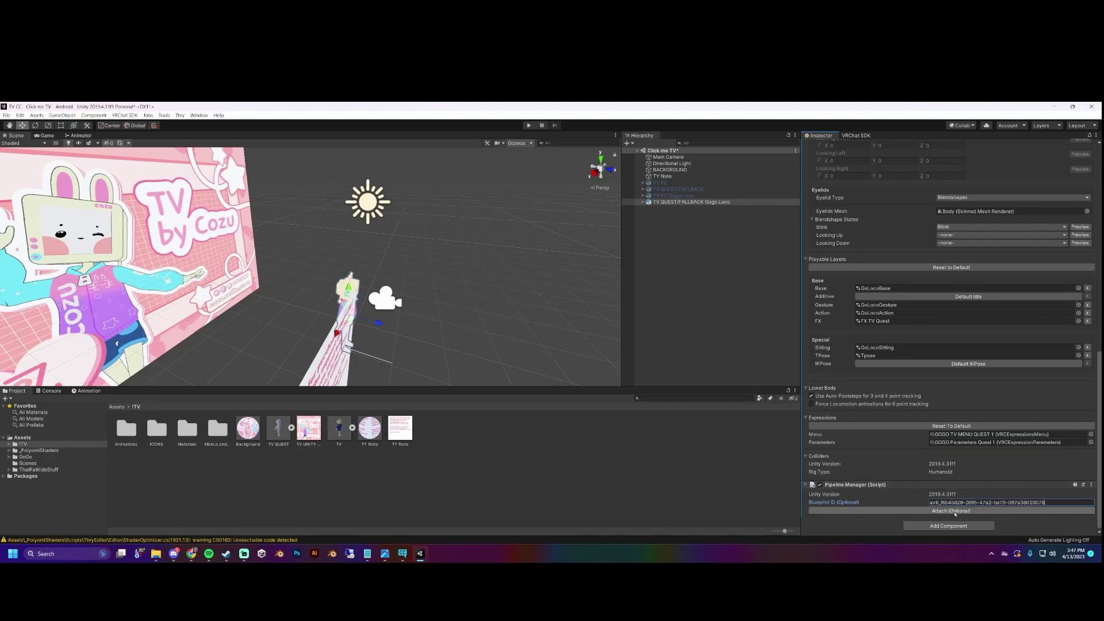
pyautogui.click(956, 511)
pyautogui.scroll(10, 947, 375)
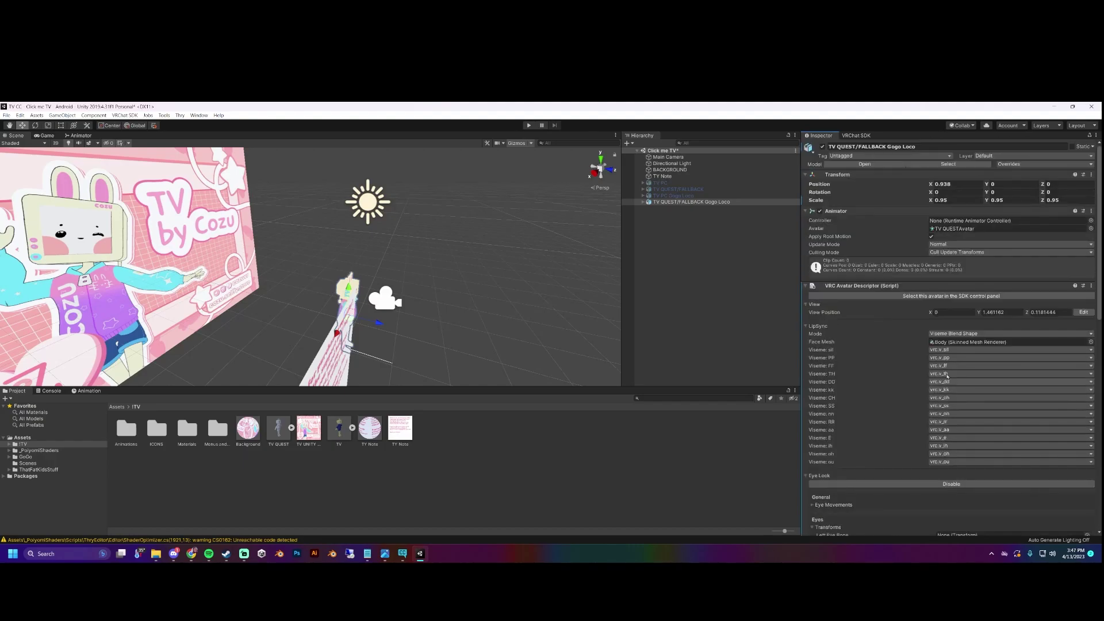
# Build and publish the TV QUEST/FALLBACK Gogo Loco avatar for Android, with fallback use enabled and the upload rights confirmed.
pyautogui.click(857, 136)
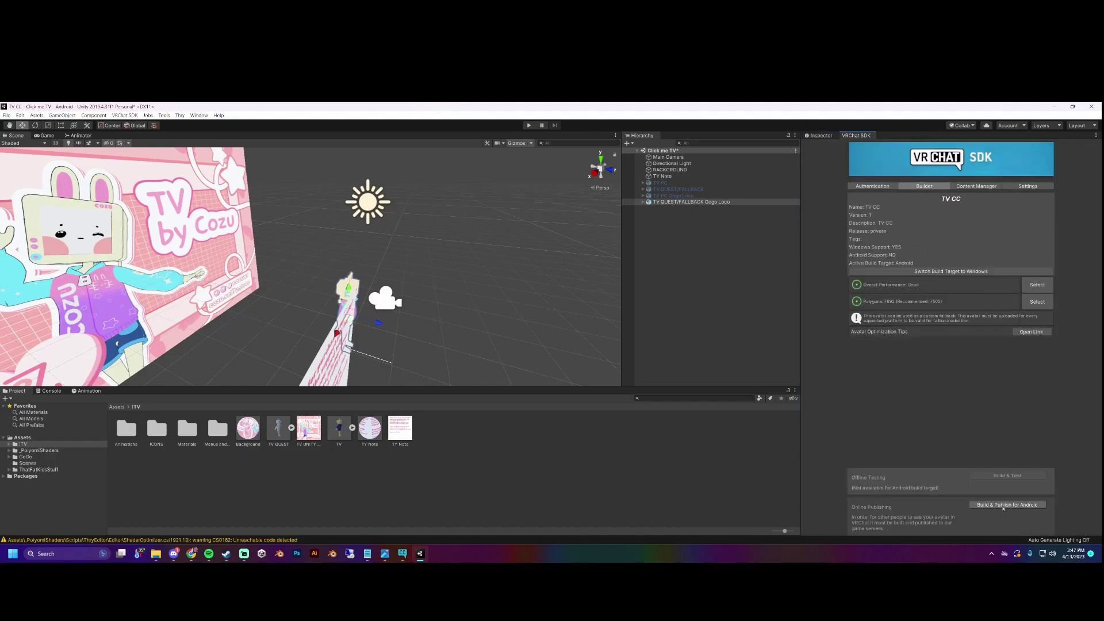
pyautogui.click(1003, 507)
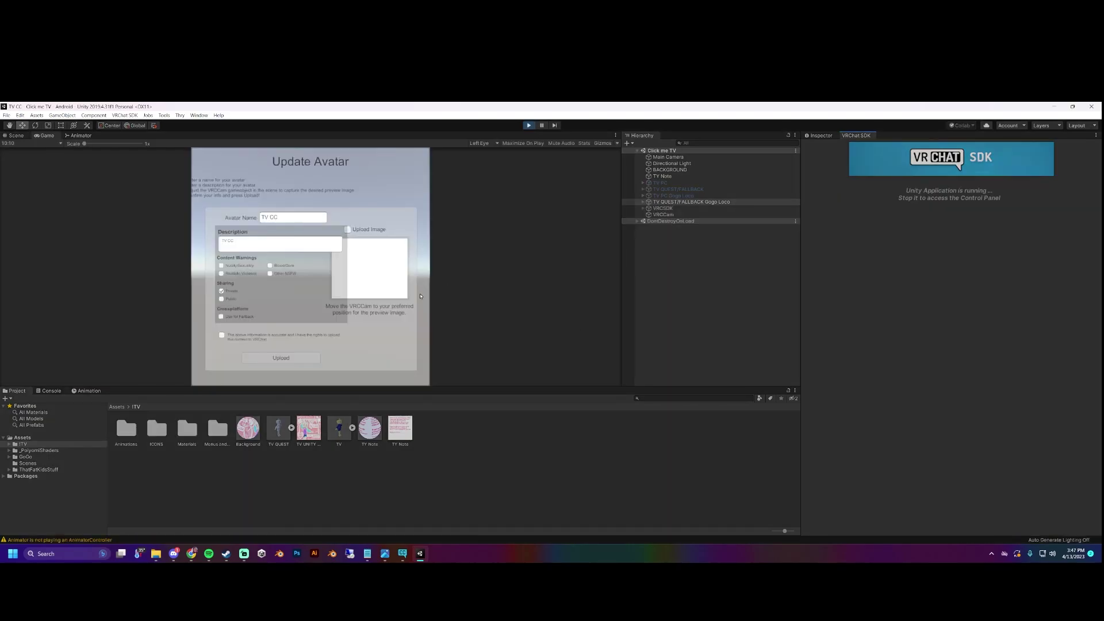
pyautogui.click(221, 318)
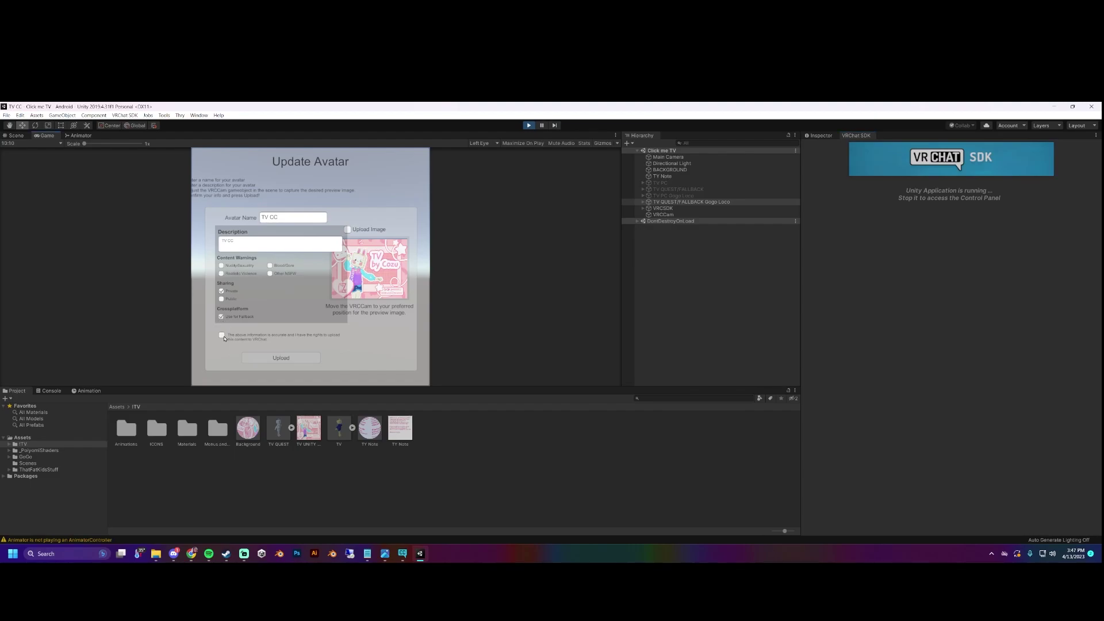
pyautogui.click(222, 336)
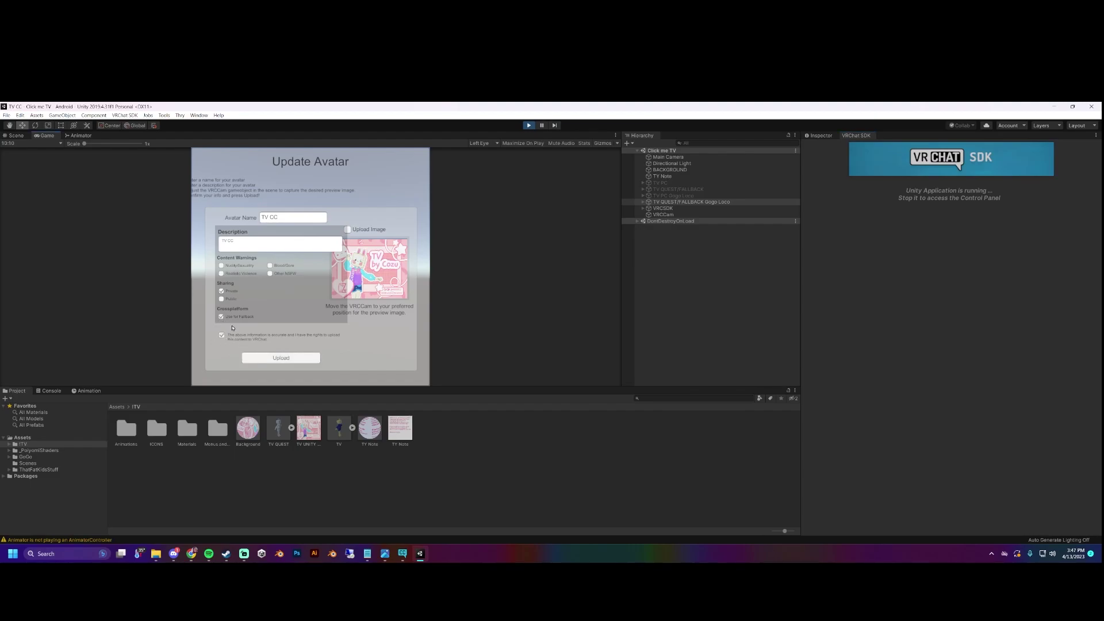
pyautogui.click(276, 357)
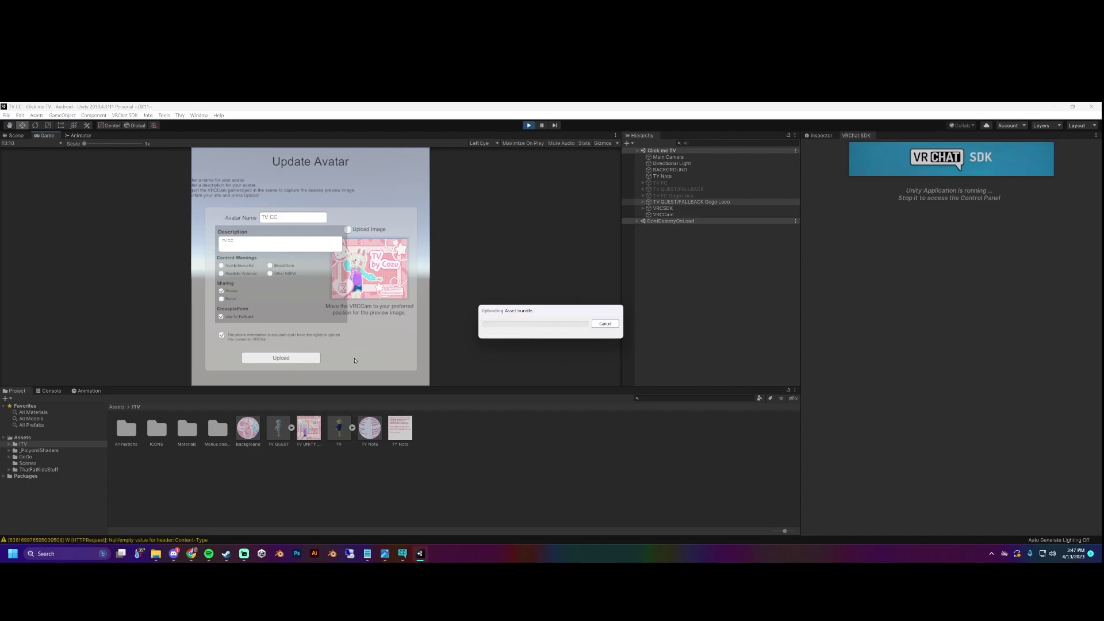
pyautogui.click(600, 341)
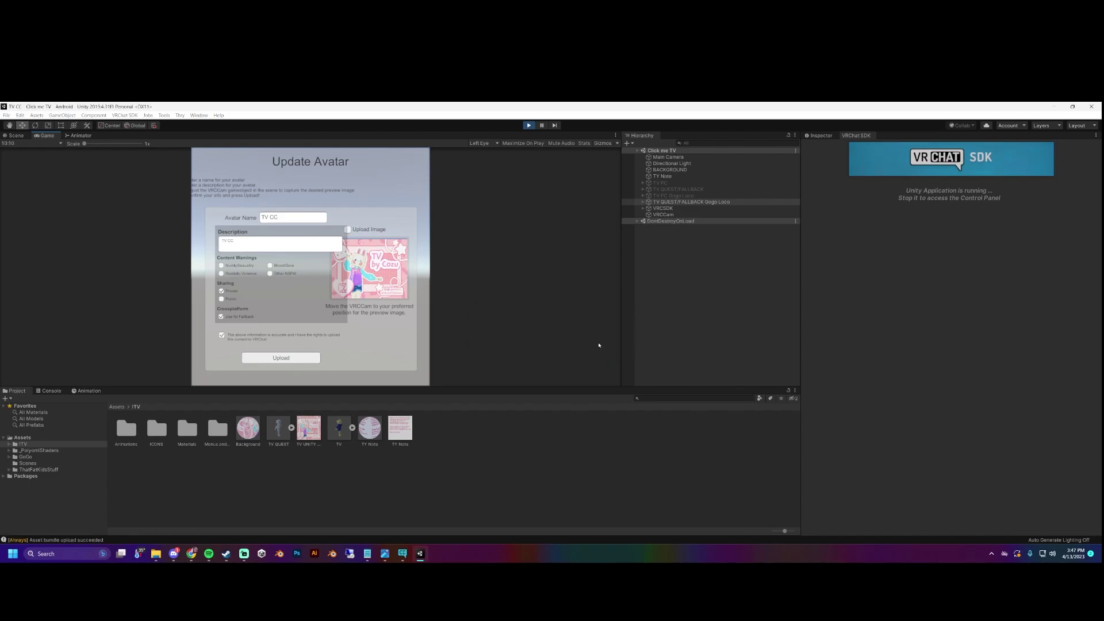
pyautogui.keyDown('alt'); pyautogui.moveTo(492, 329); pyautogui.dragTo(469, 314); pyautogui.keyUp('alt')
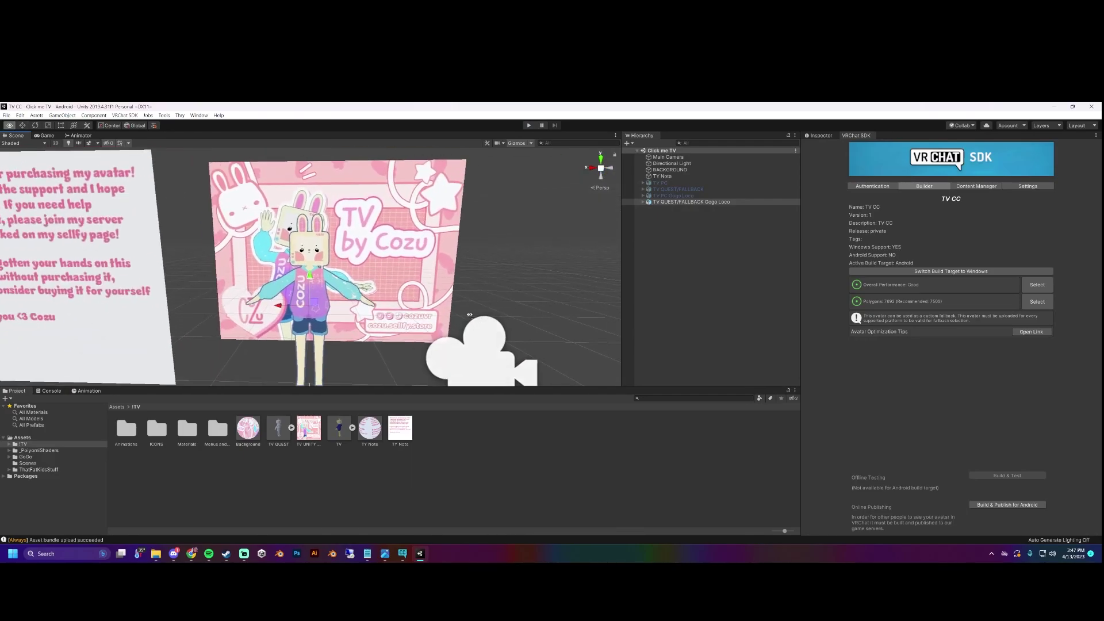
pyautogui.scroll(5, 469, 315)
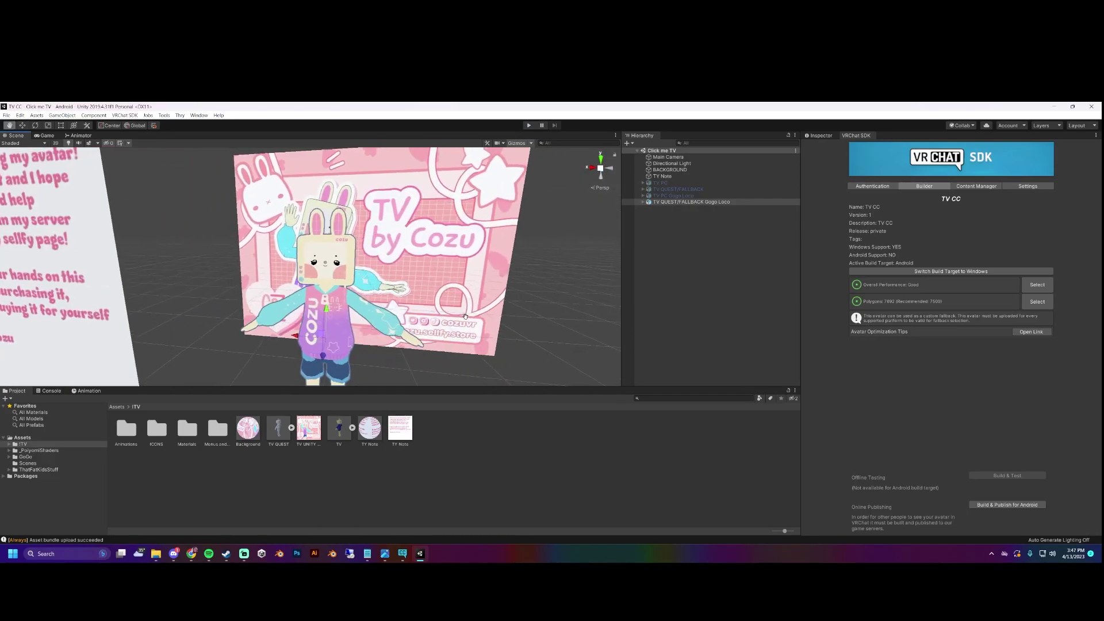
pyautogui.press('w')
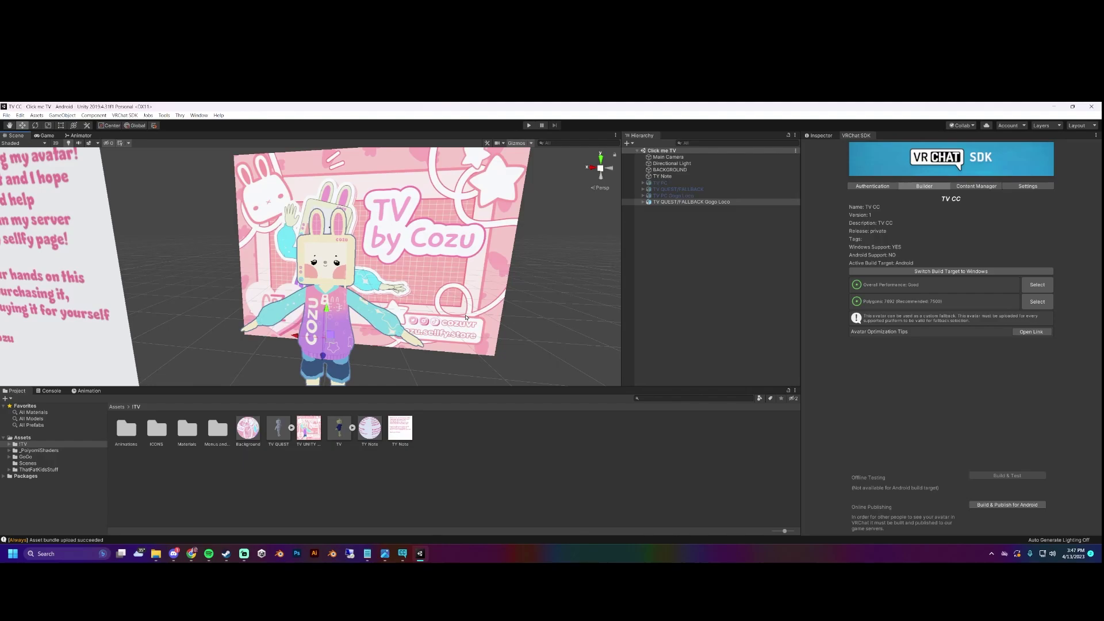